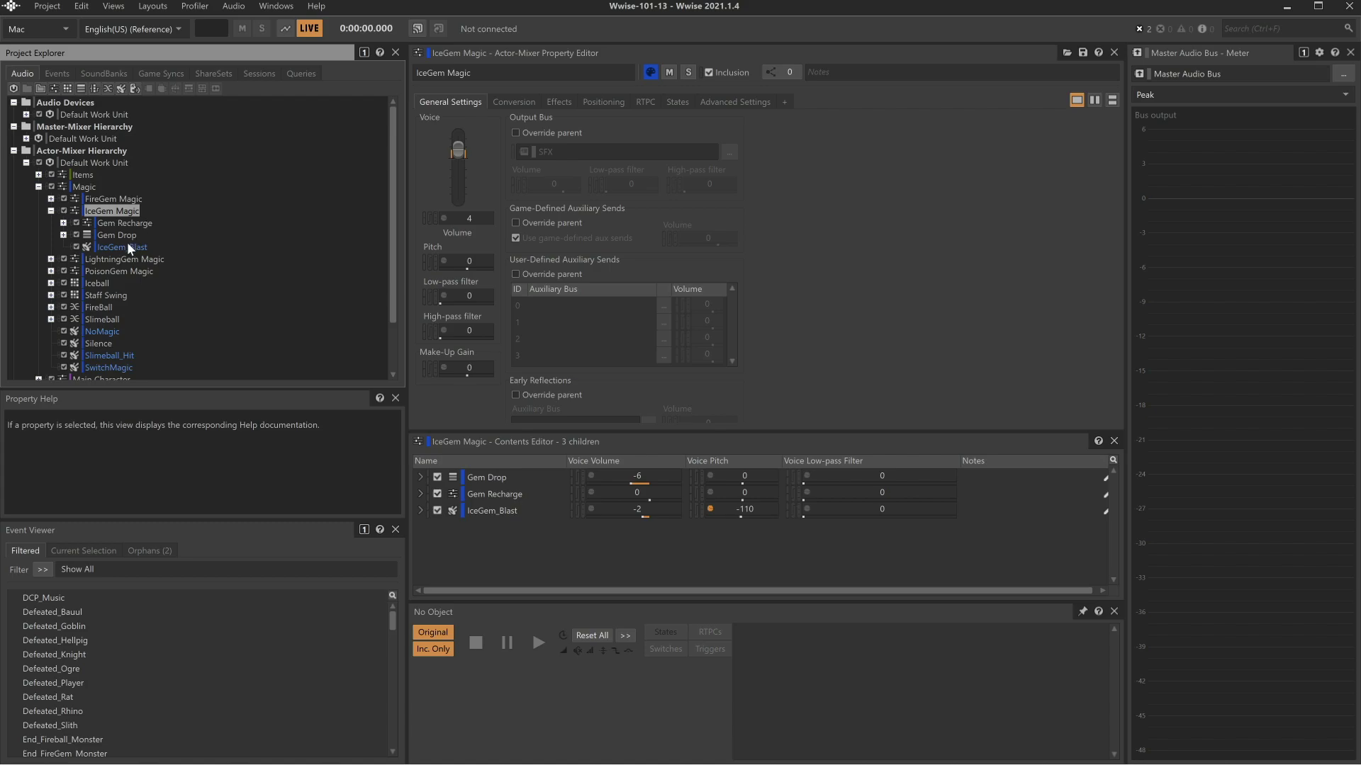
Step: Audition the IceGem_Blast sound and the Gem Drop container under IceGem Magic in the Actor-Mixer Hierarchy
left_click(128, 246)
key("space")
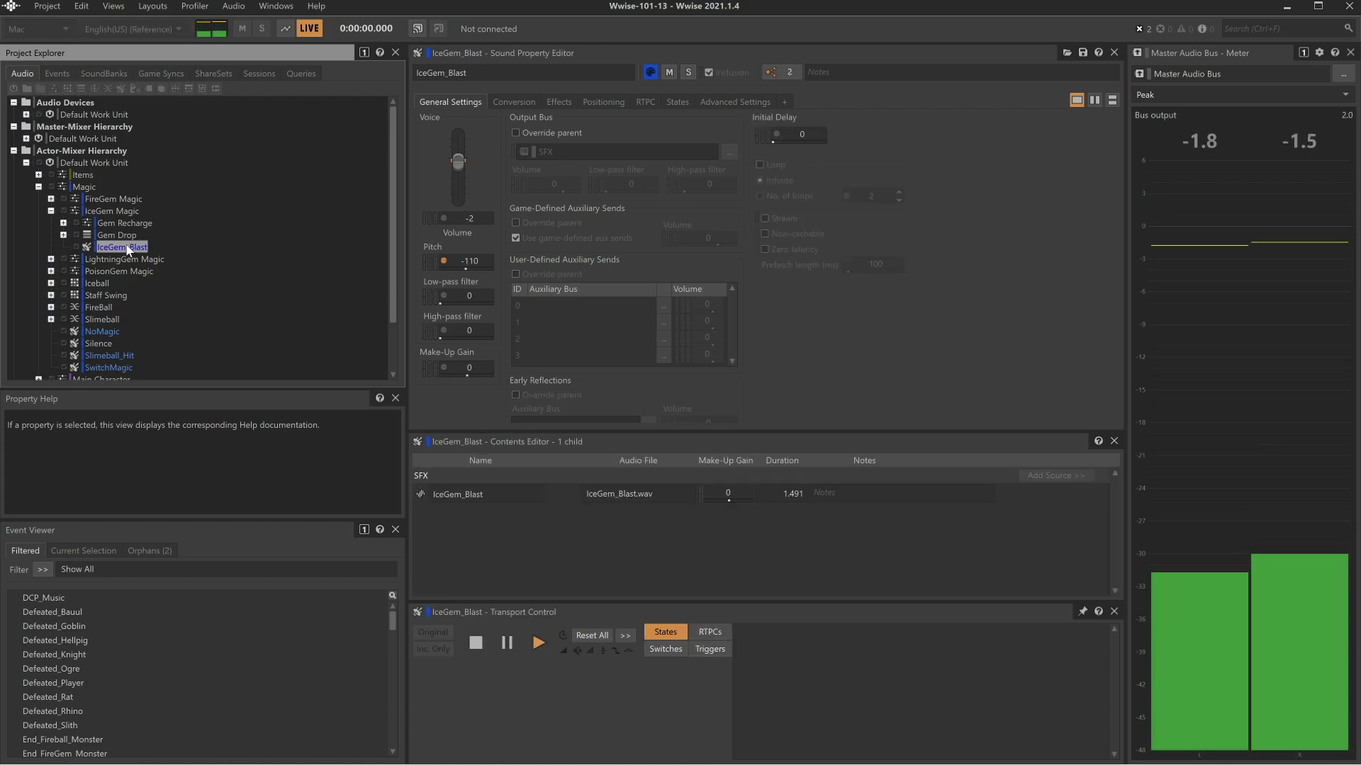
left_click(131, 238)
key("space")
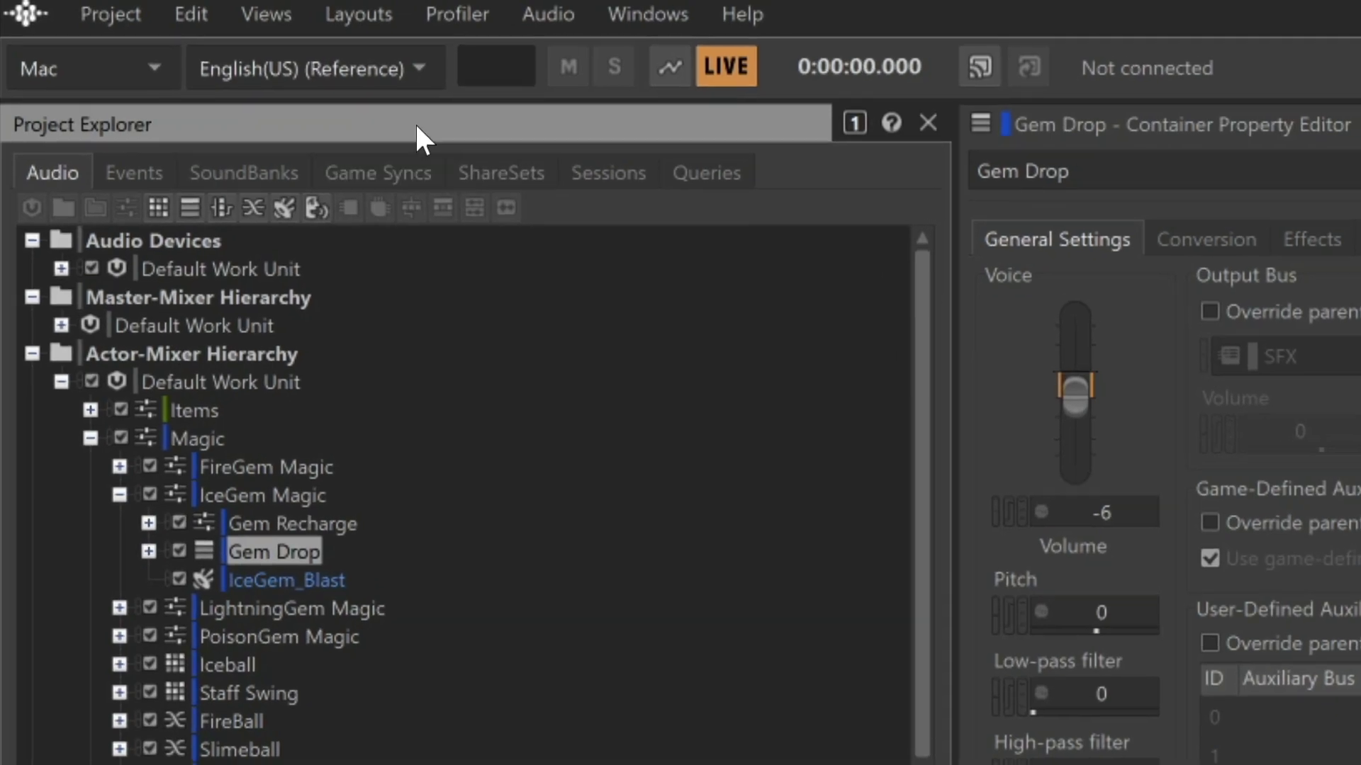
Step: Switch to the Mixer layout and create a Soundcaster session named Player in the Default Work Unit
left_click(358, 15)
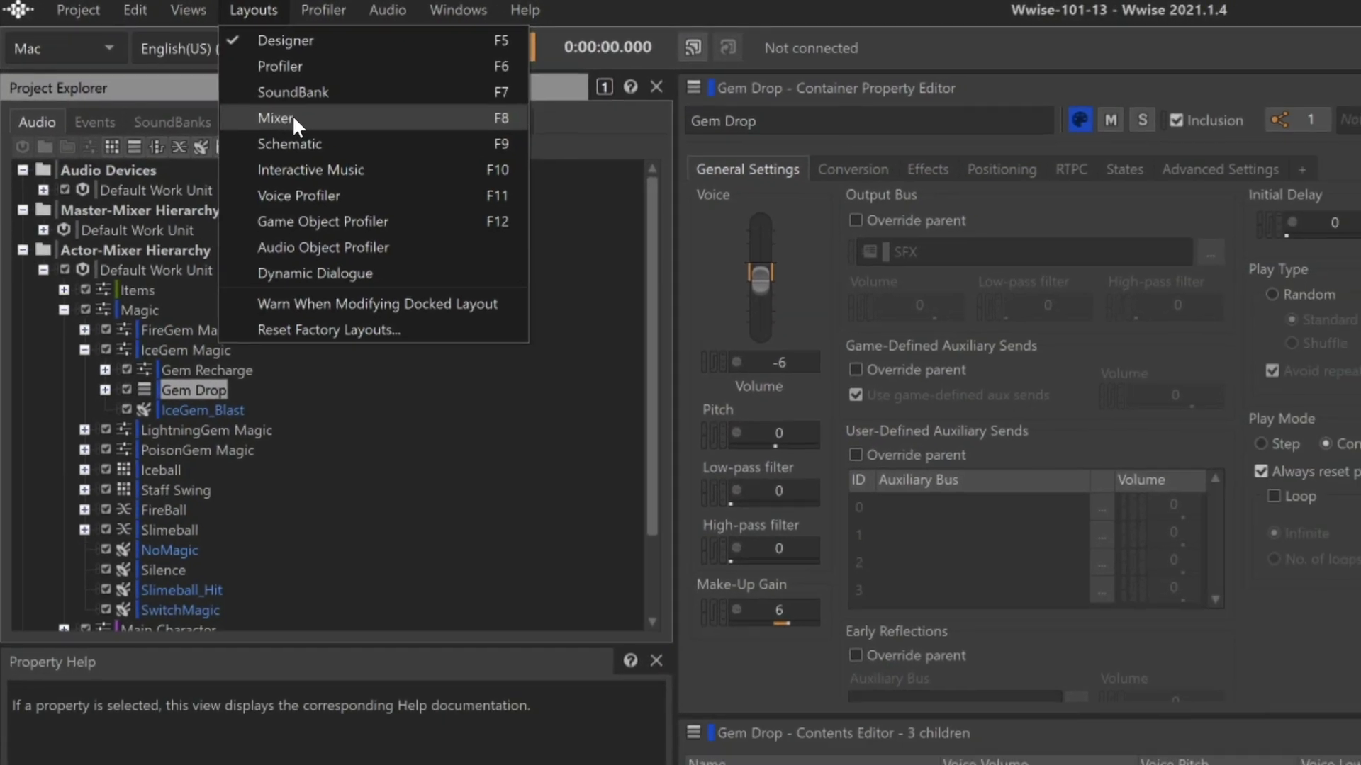
left_click(344, 147)
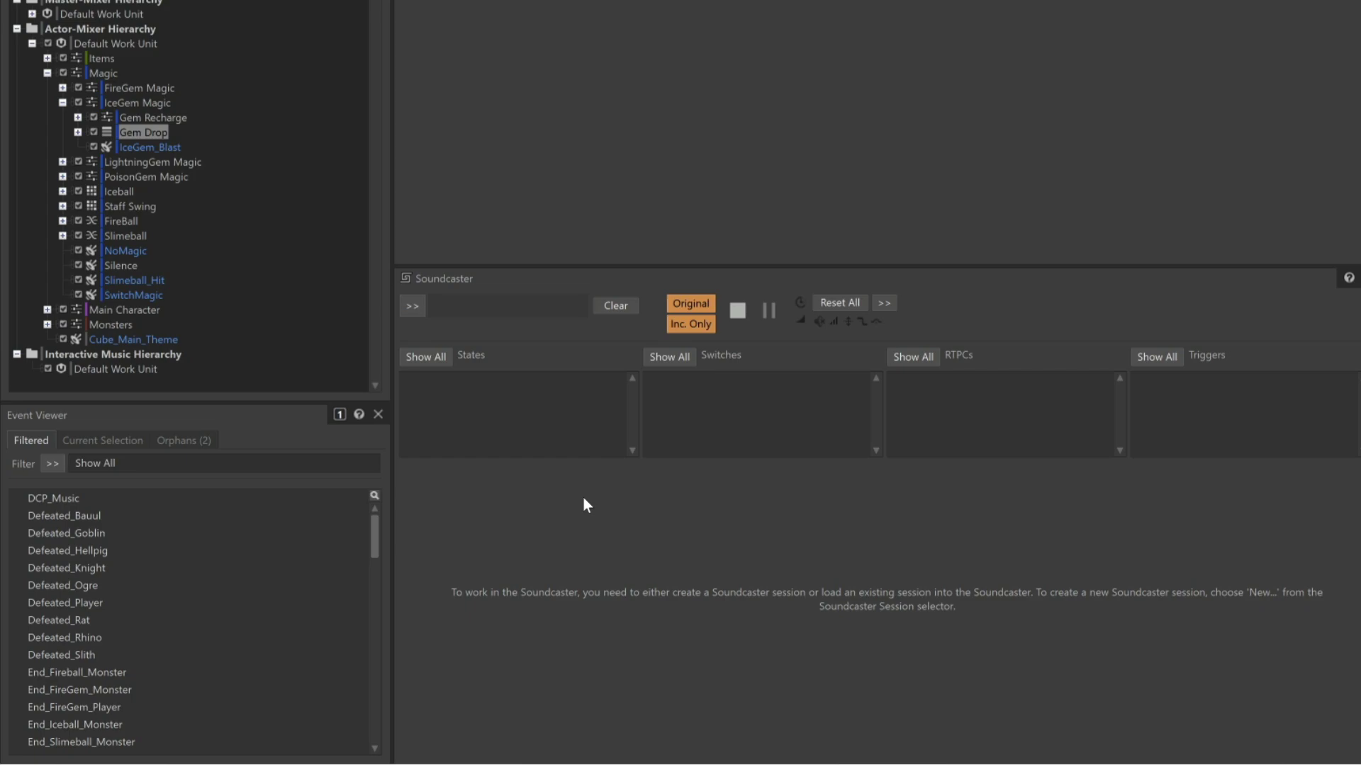
left_click(415, 309)
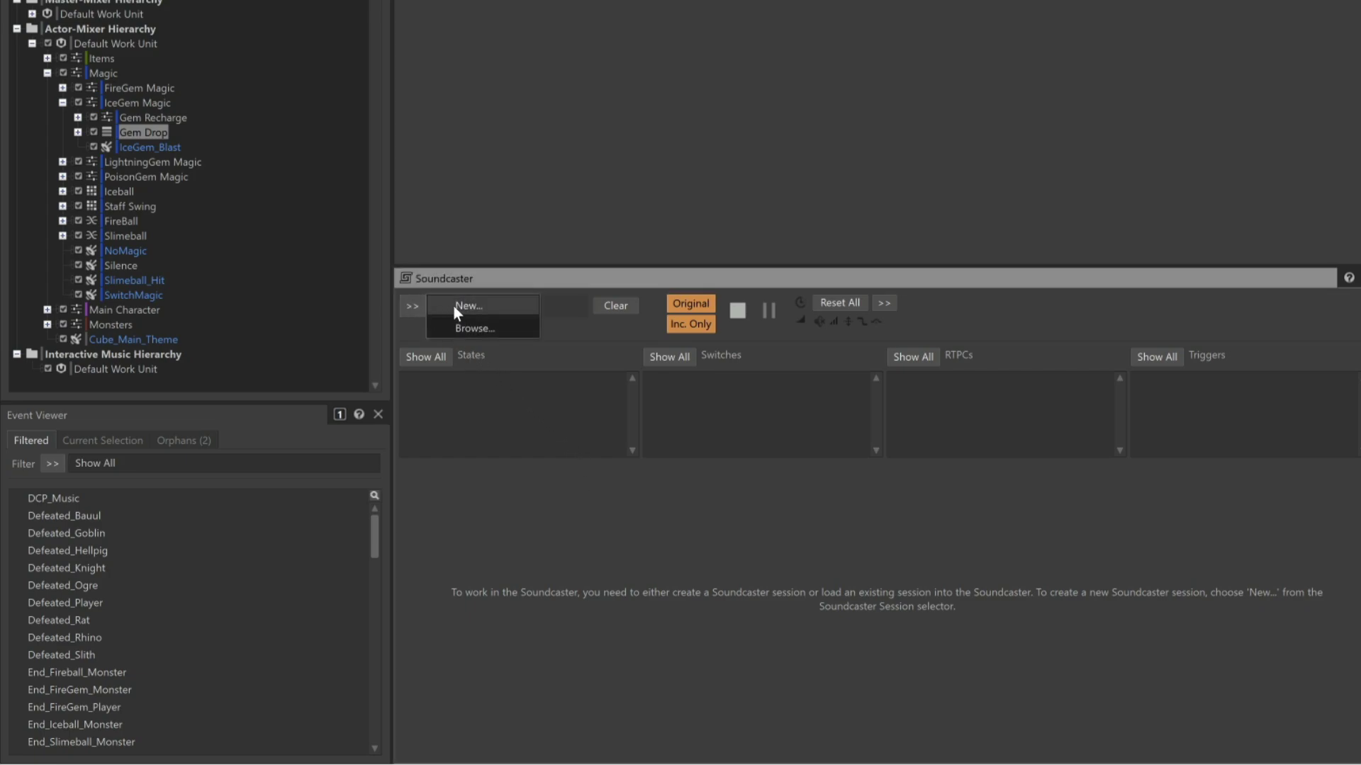
left_click(468, 306)
type("Player")
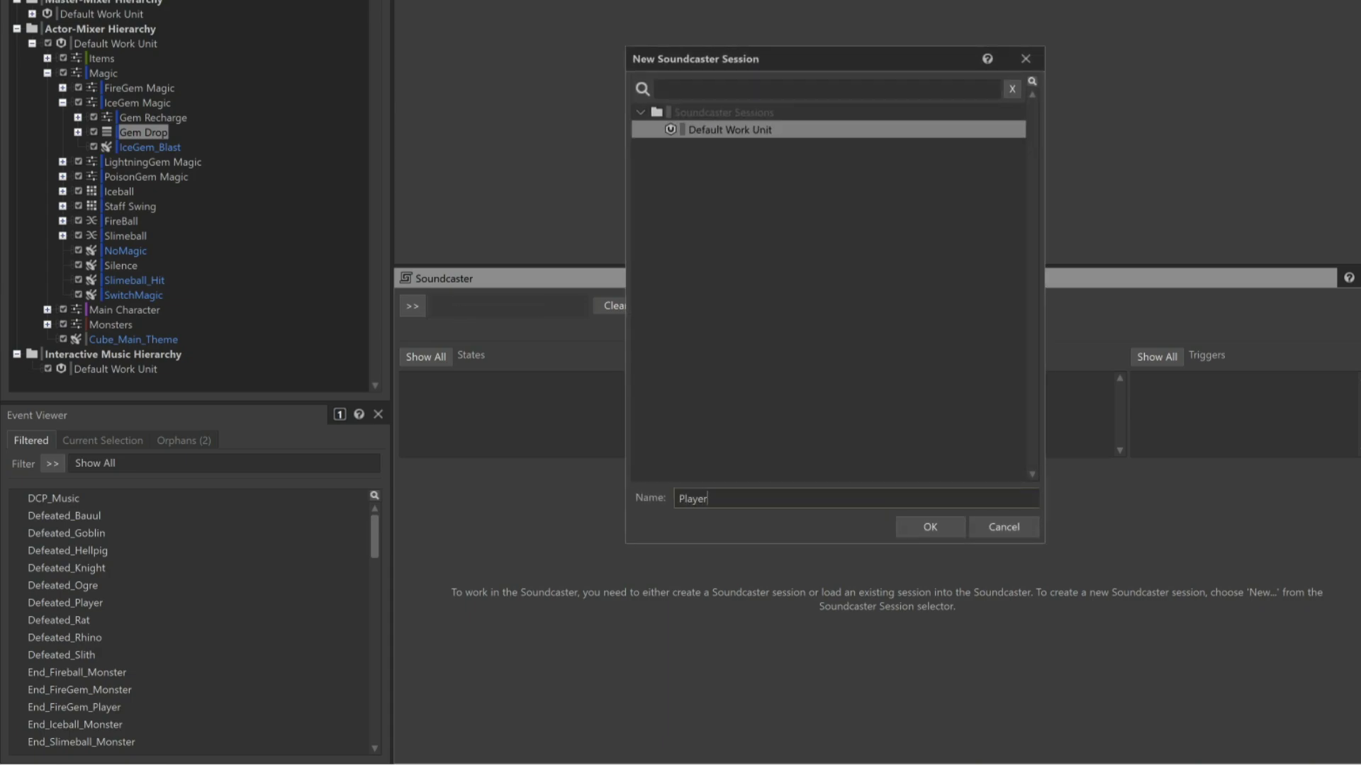
left_click(922, 527)
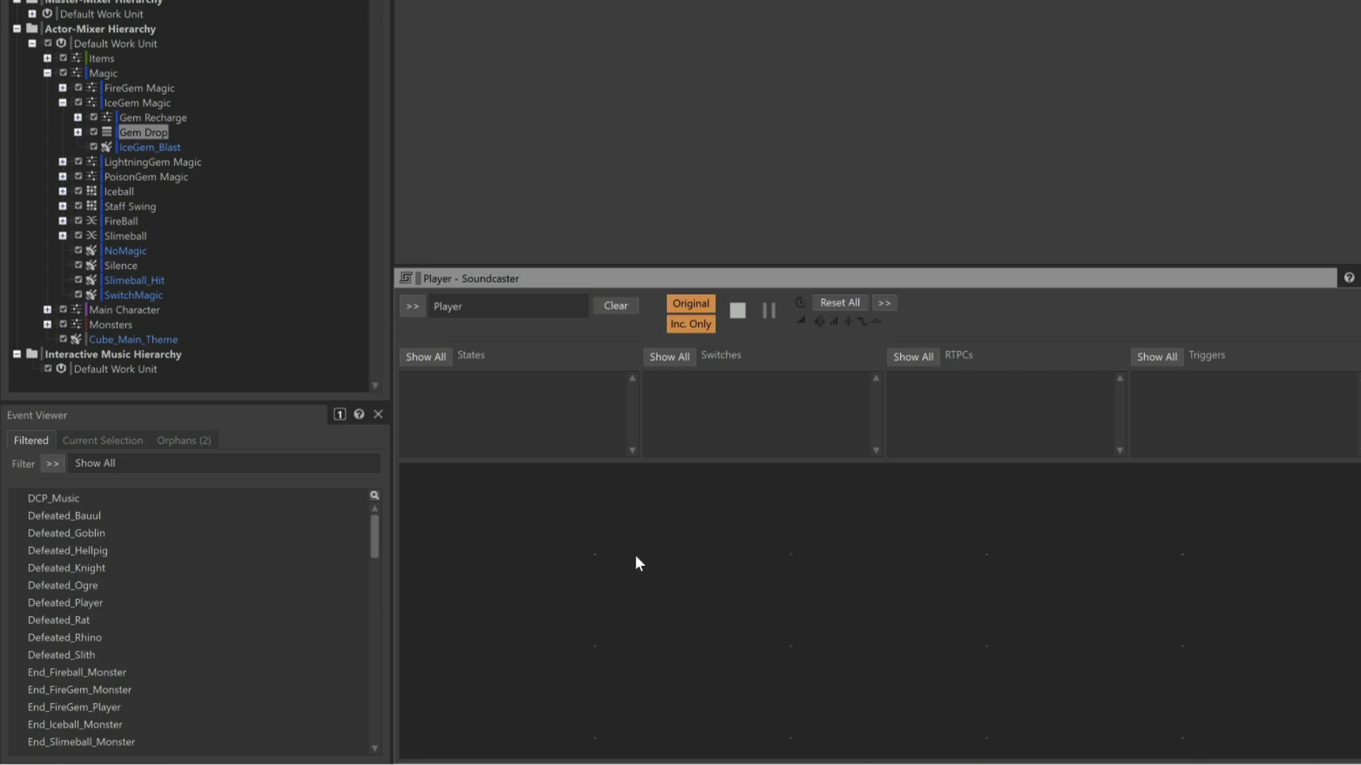
Step: Add all events from Fire_Bite_Monster through Fire_Staff_Player, plus Foot_Player, to the Player Soundcaster session
left_click_drag(376, 547, 369, 586)
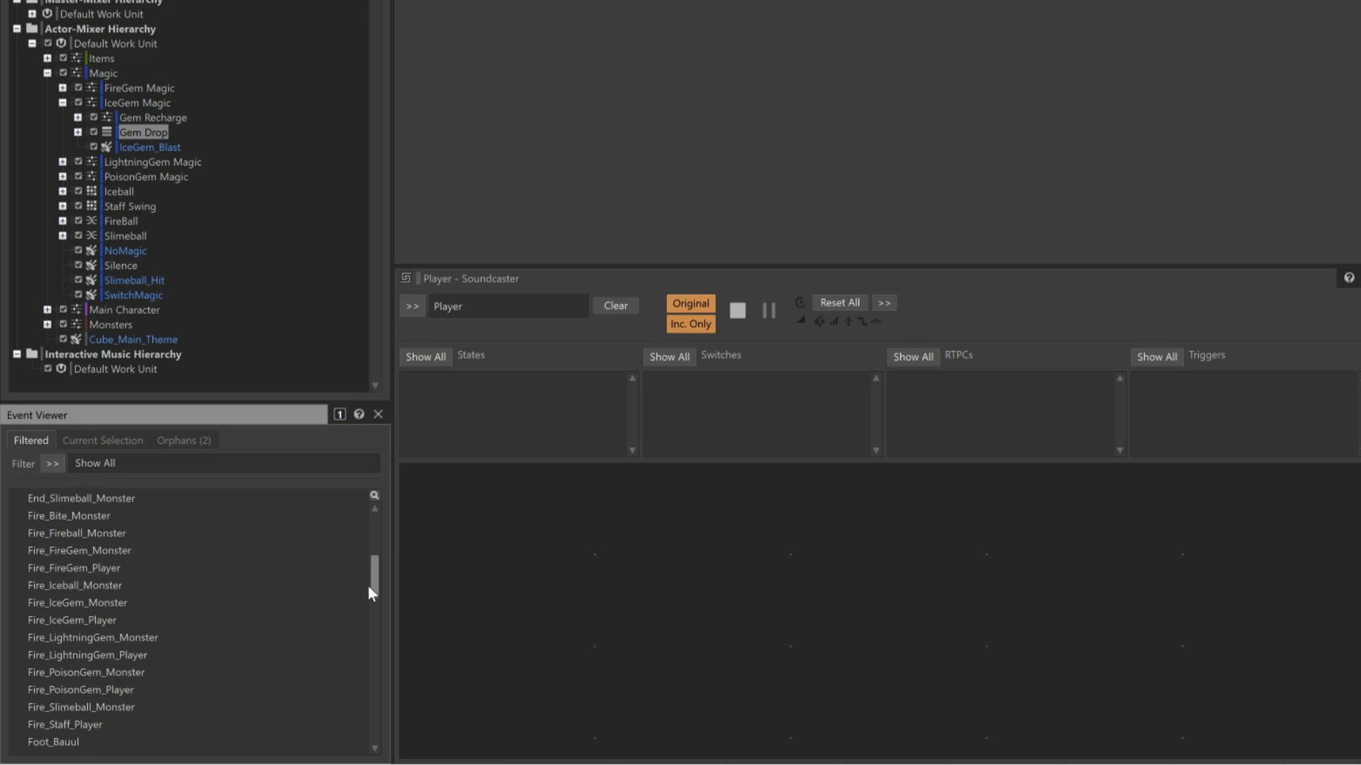
left_click(64, 515)
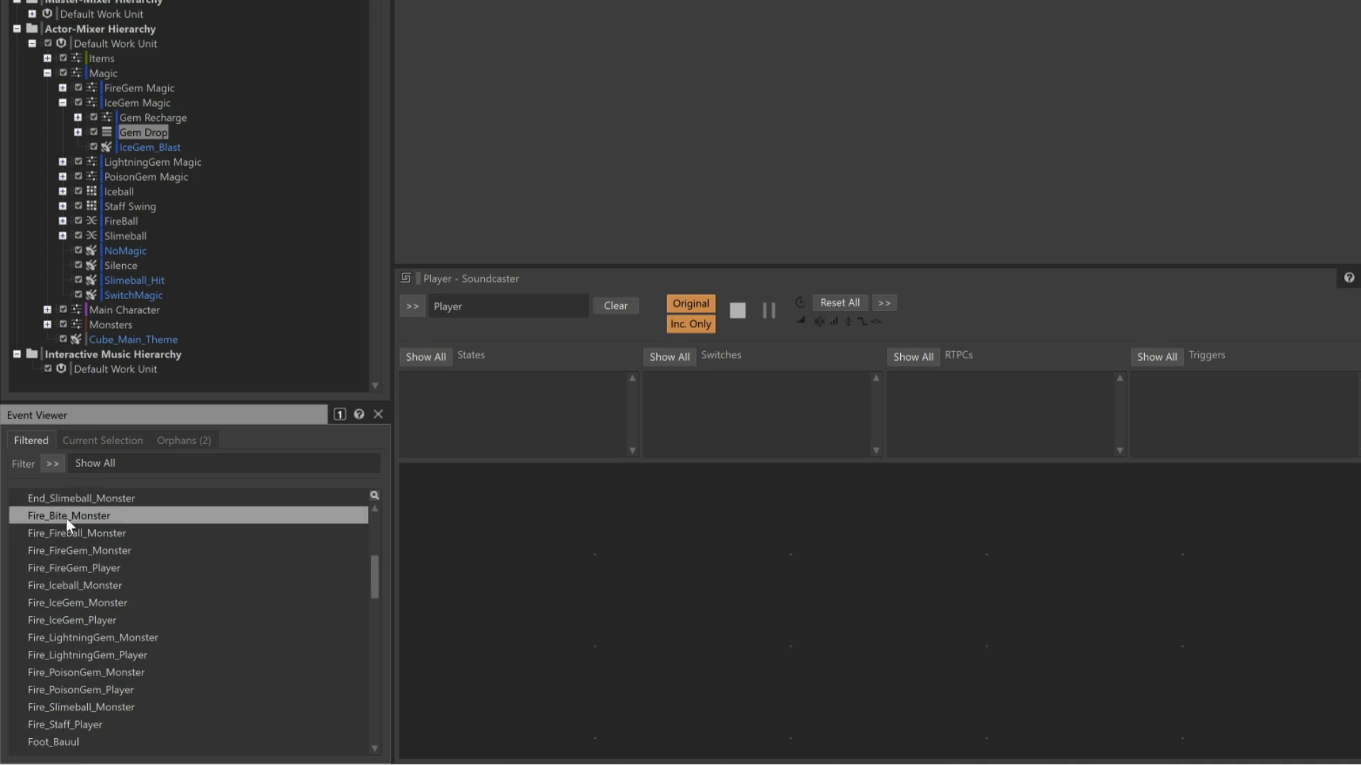
left_click(83, 725, "shift")
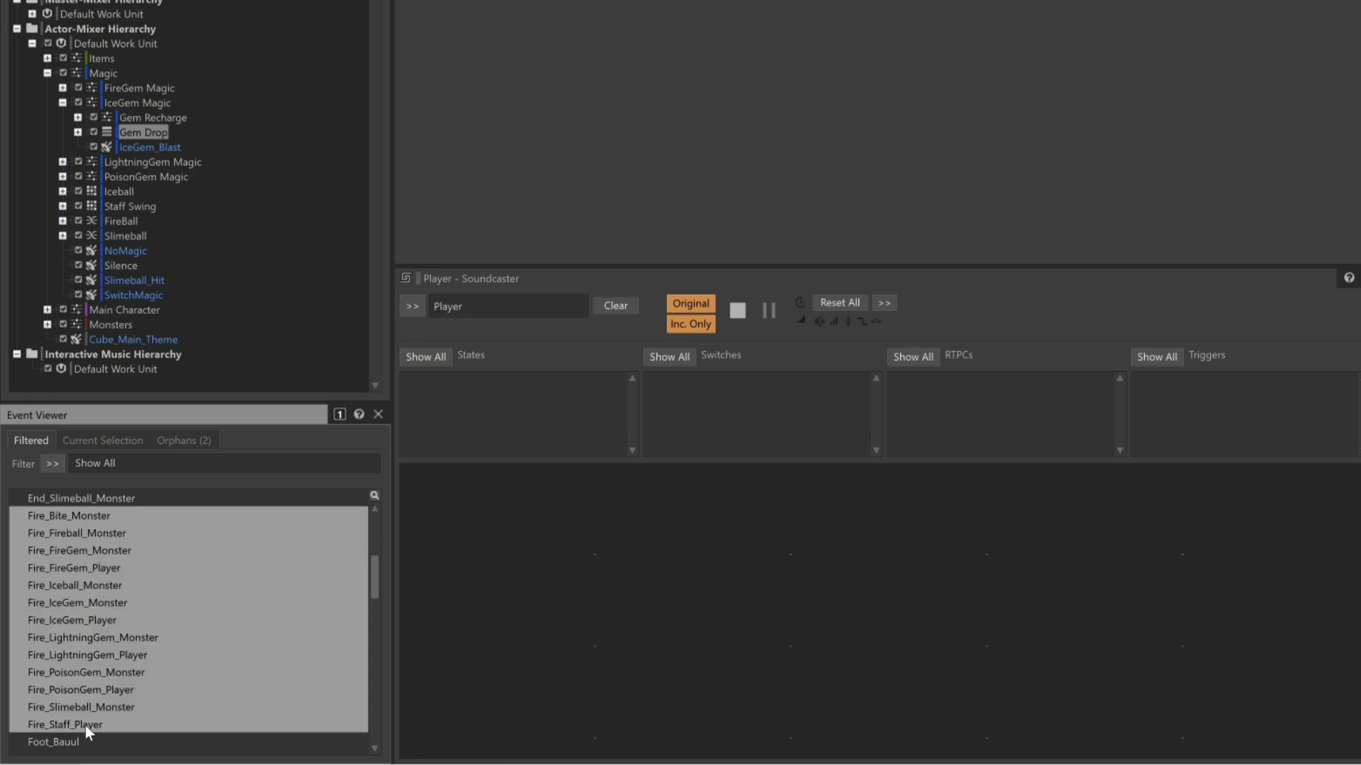
left_click_drag(104, 511, 538, 529)
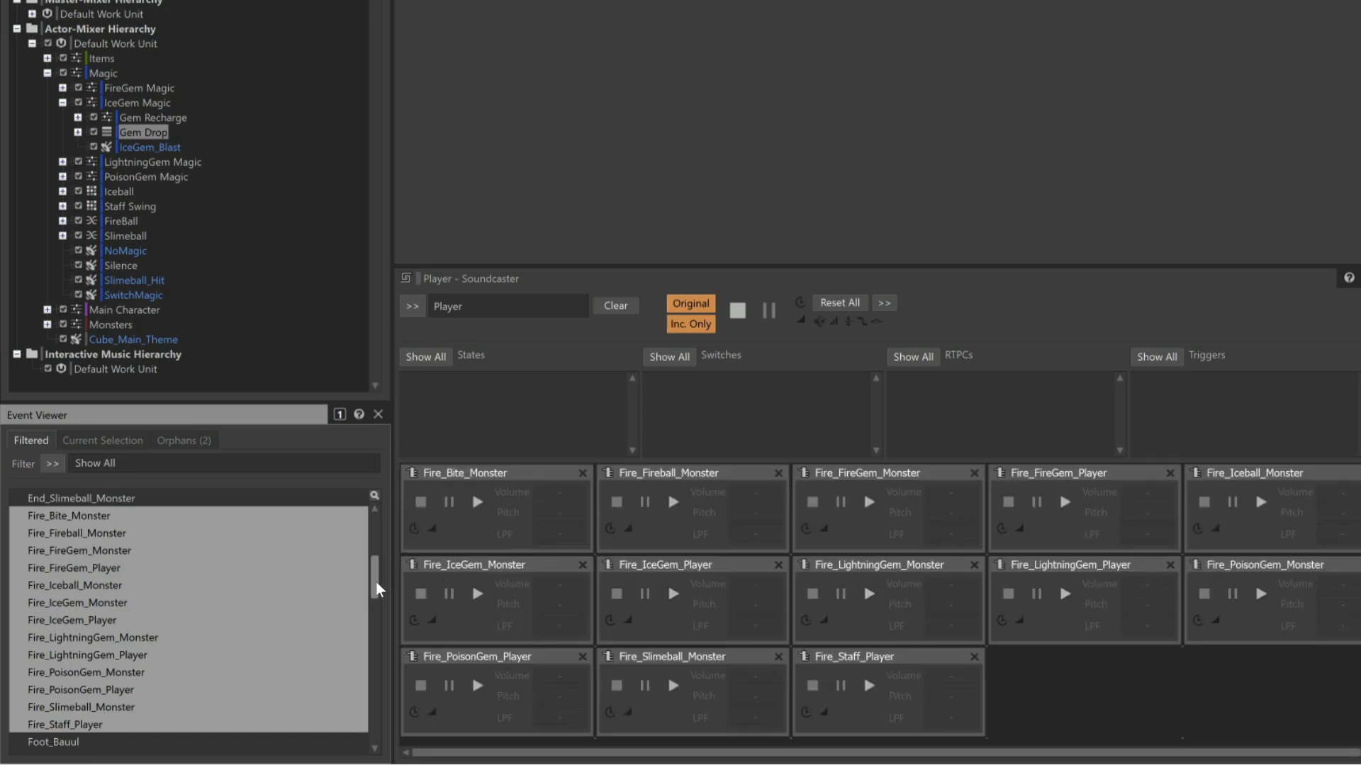
left_click_drag(376, 586, 376, 606)
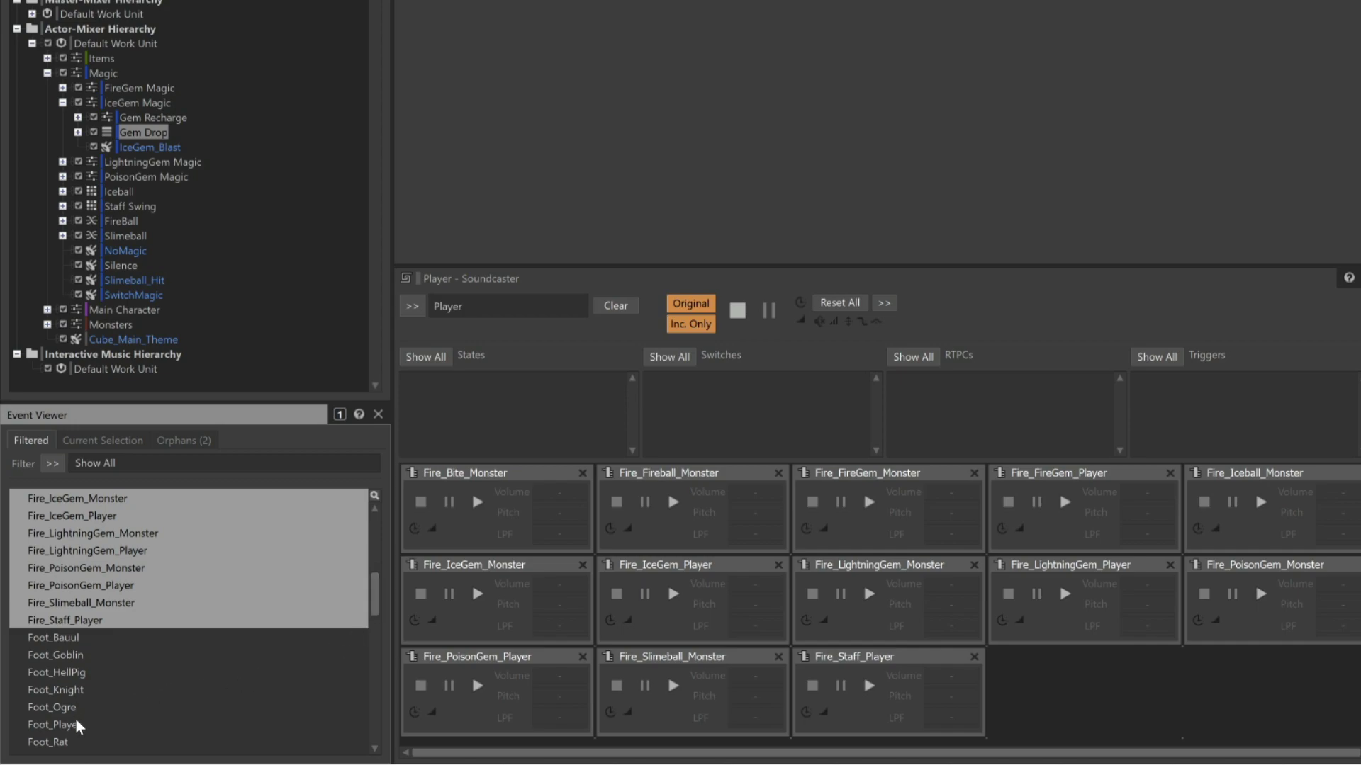
left_click_drag(79, 728, 1039, 666)
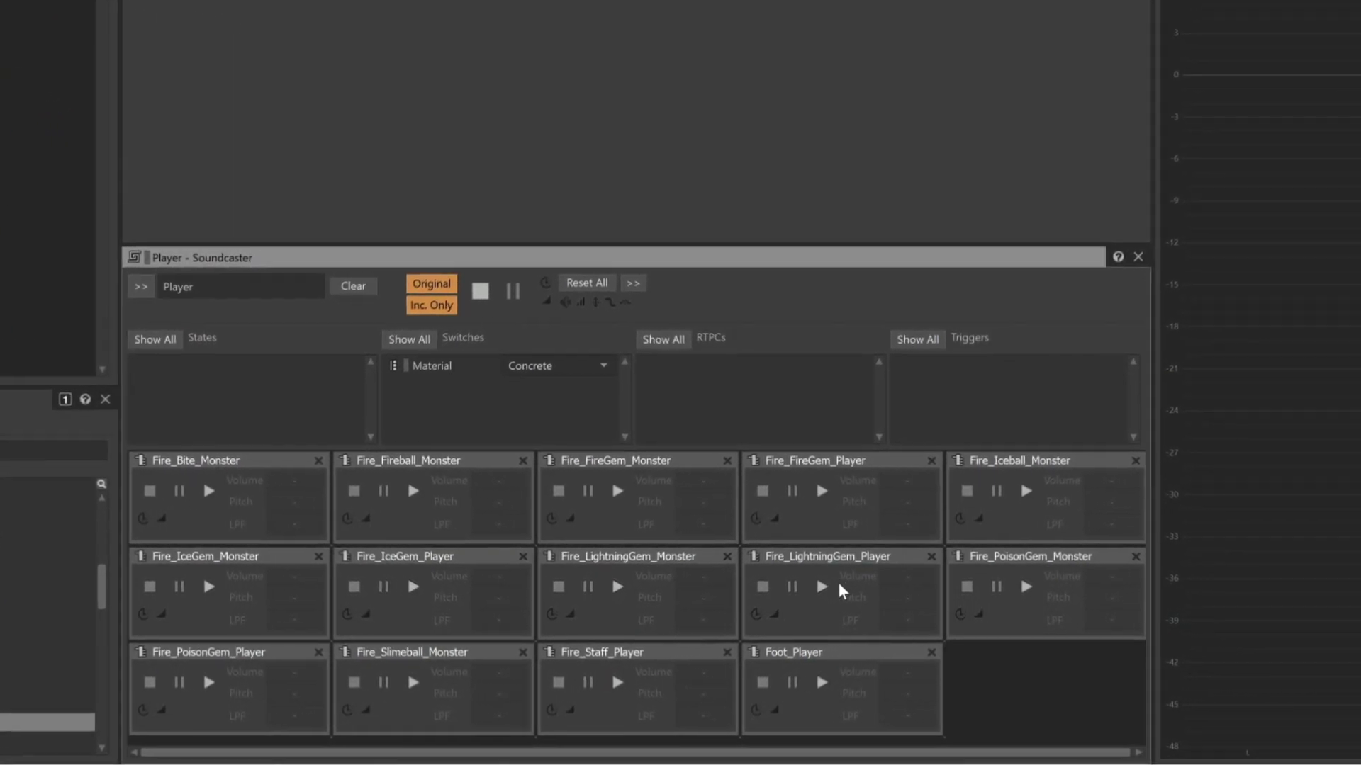
Step: Audition the Fire_LightningGem_Player and Foot_Player events in the Player session
left_click(821, 586)
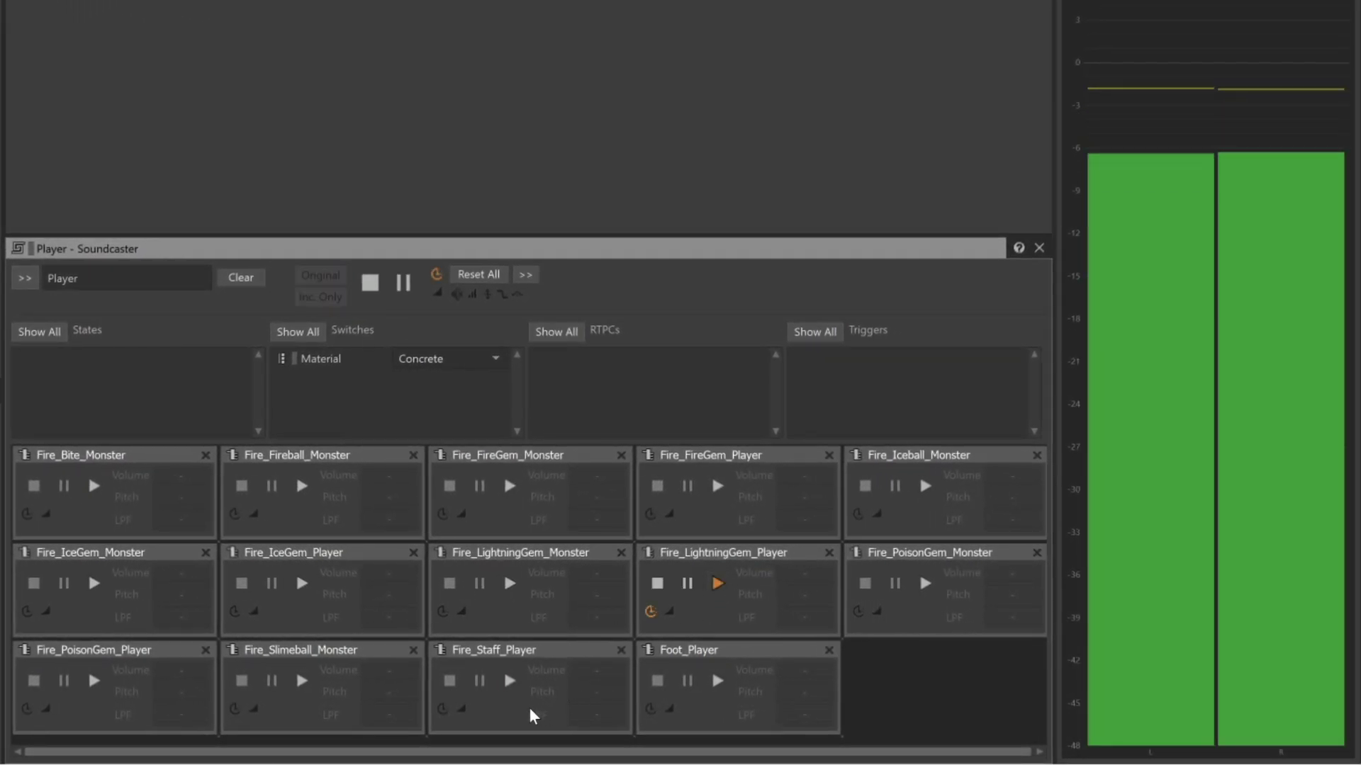
left_click(716, 579)
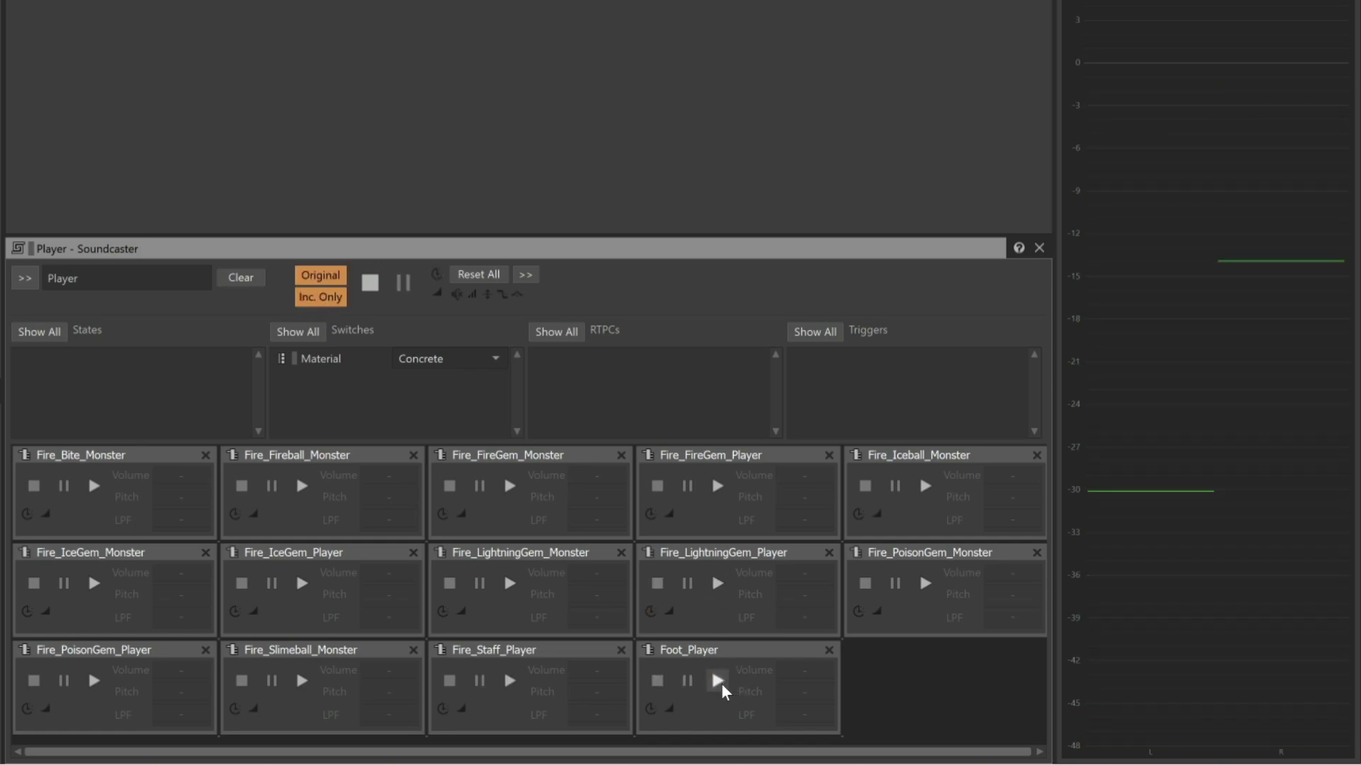
left_click(717, 681)
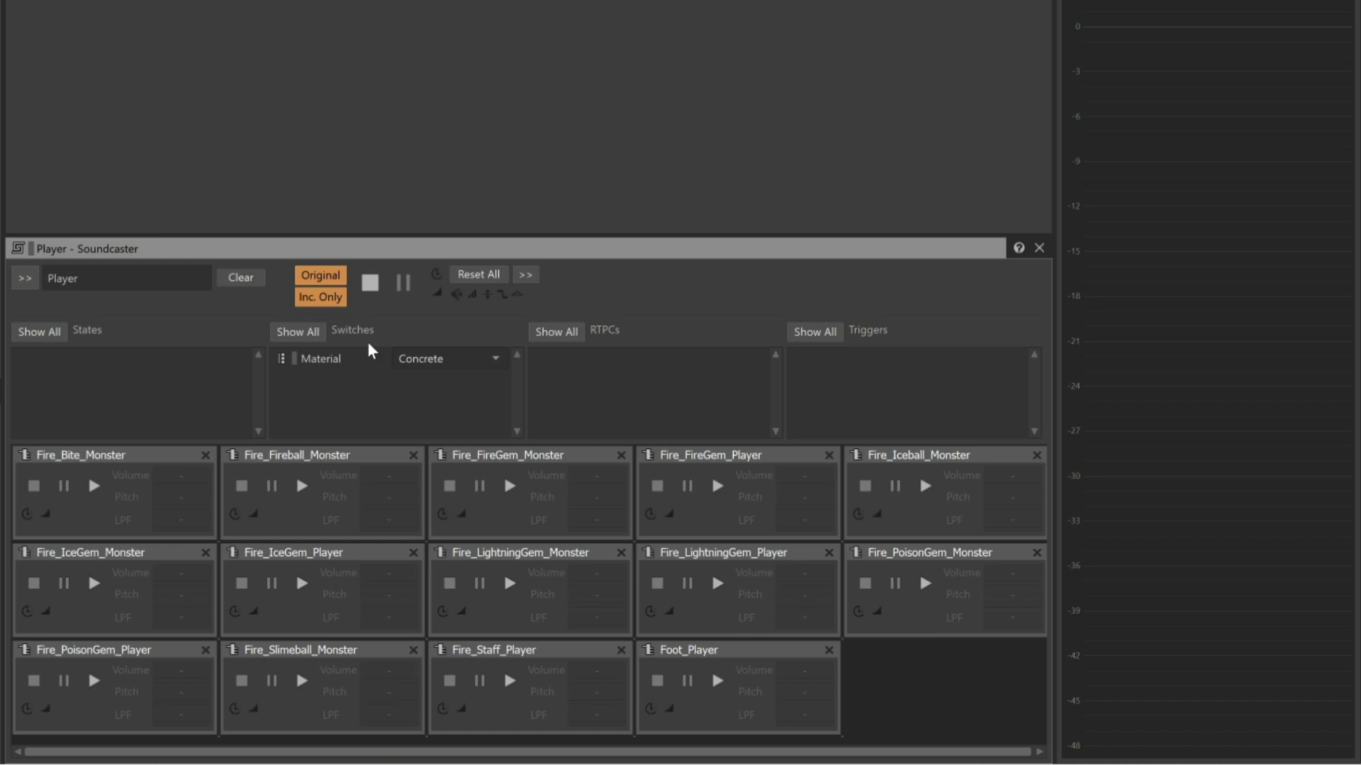
Step: Audition Foot_Player with the Material switch set to Gravel, and again after resetting all session controls
left_click(465, 360)
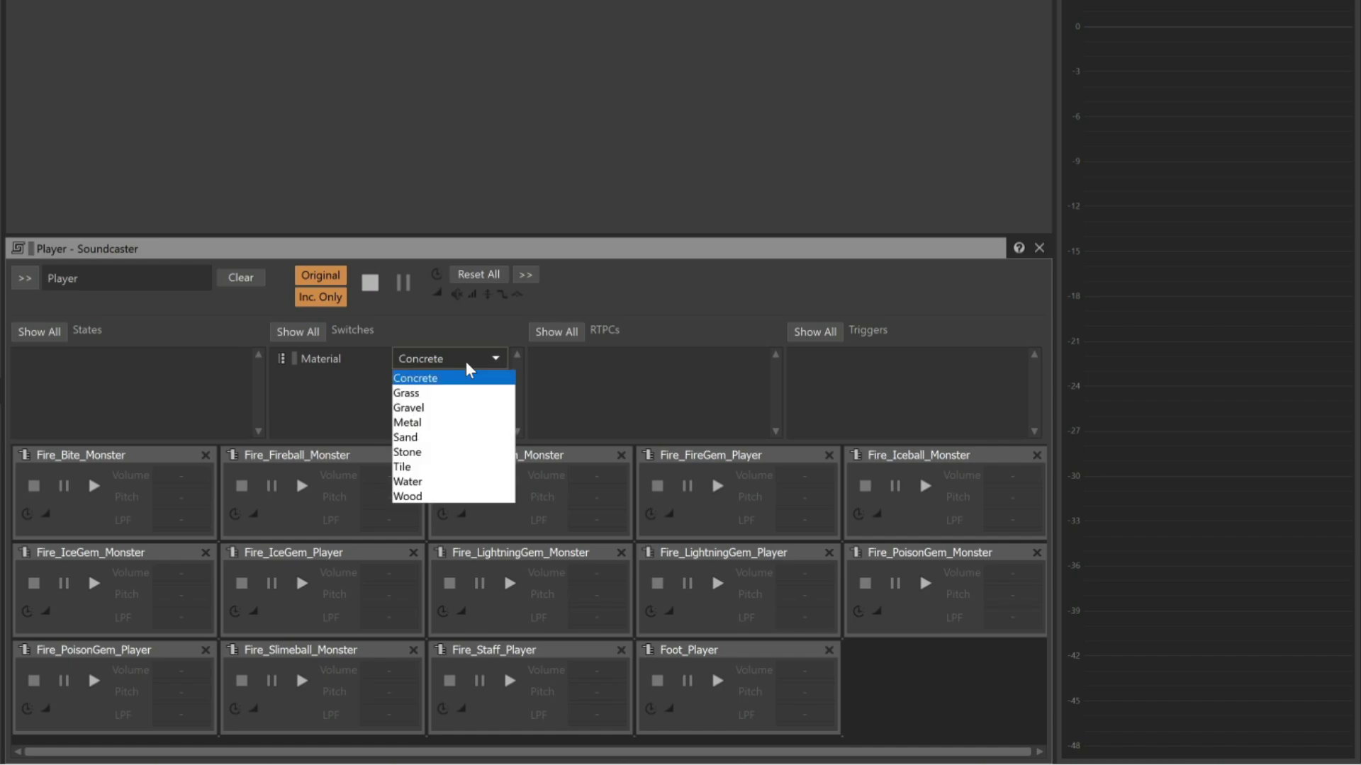
left_click(446, 409)
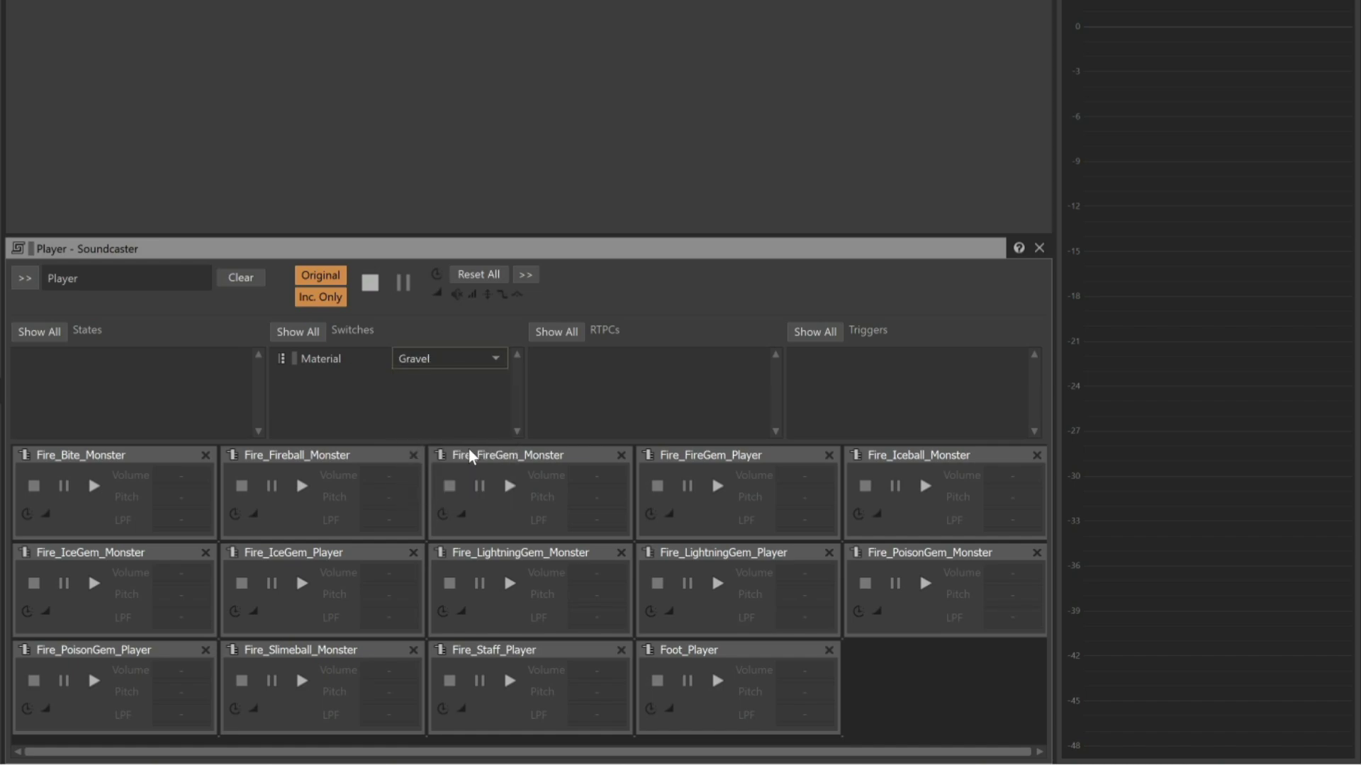
left_click(717, 681)
left_click(482, 278)
left_click(716, 681)
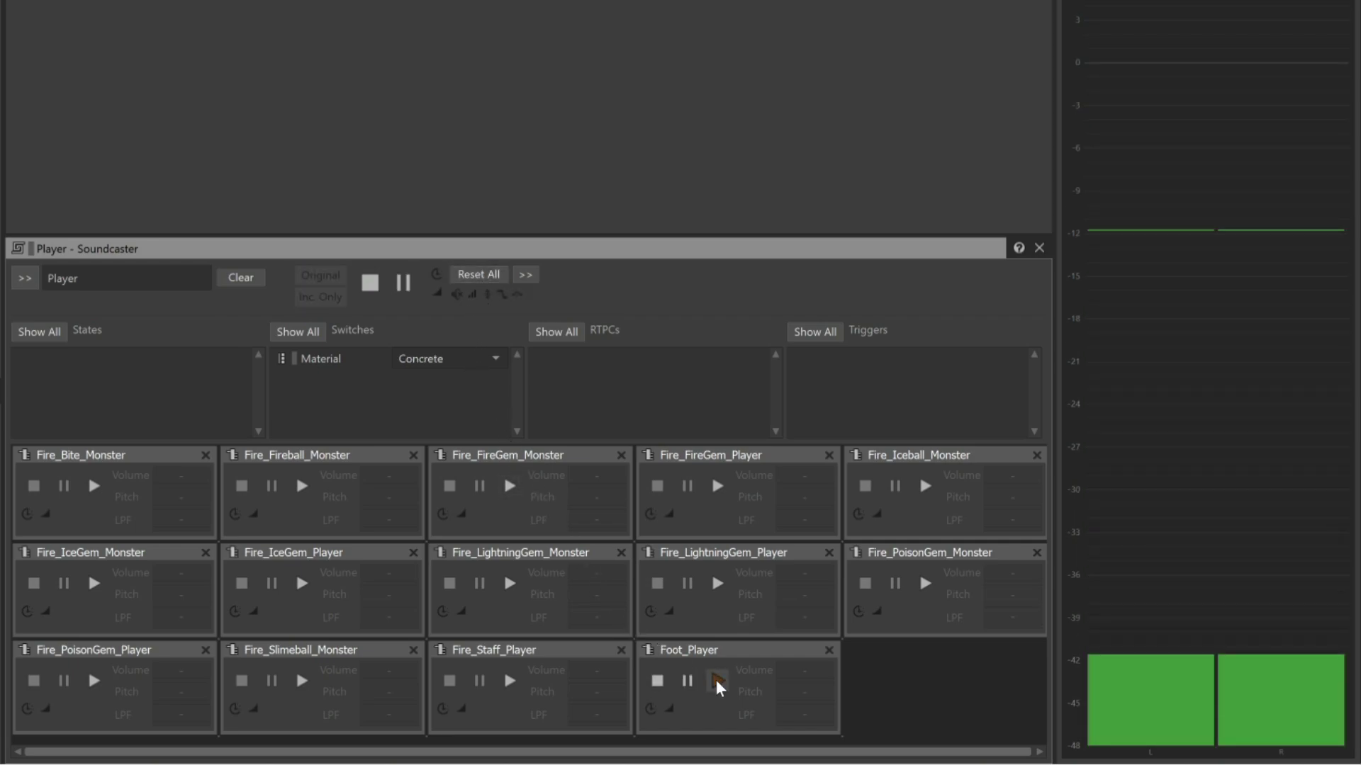
left_click(716, 680)
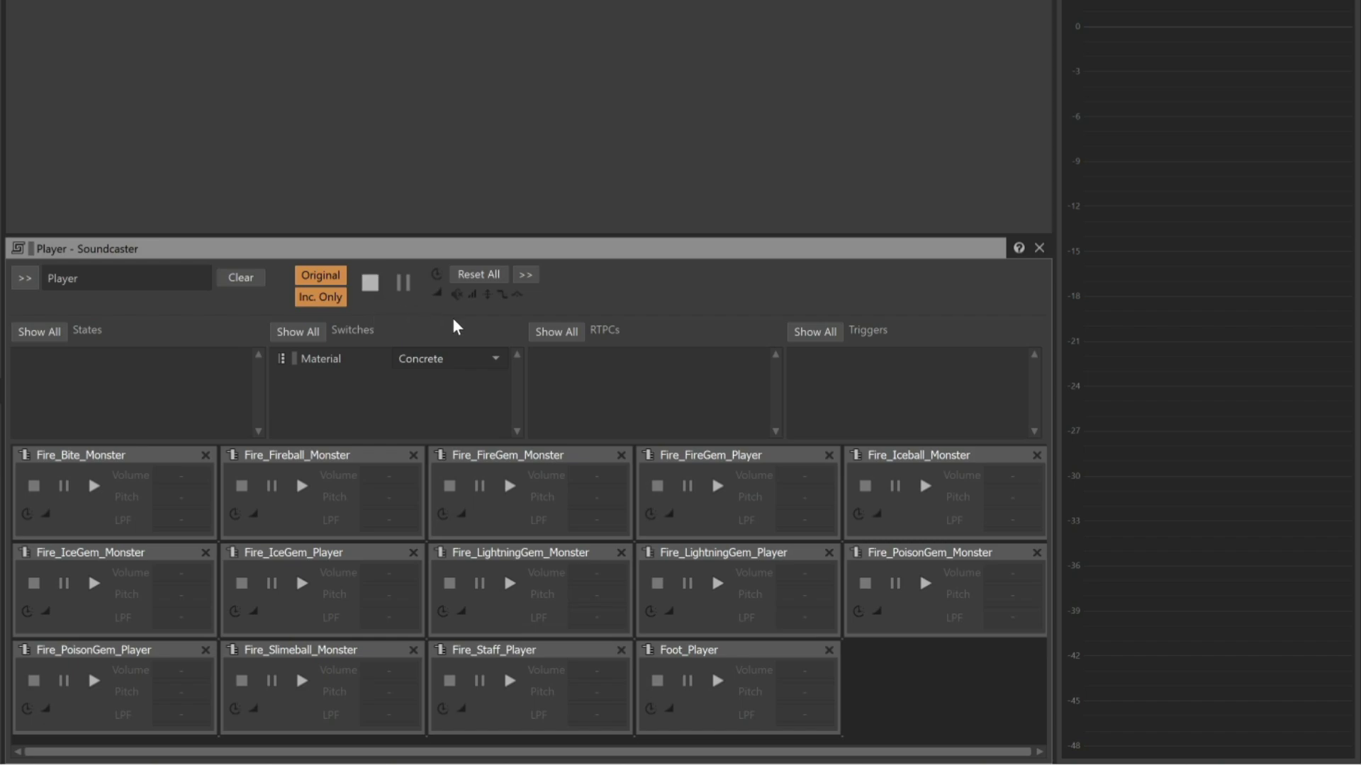
Step: Play the Fire_FireGem_Player event and stop all Soundcaster playback
left_click(720, 483)
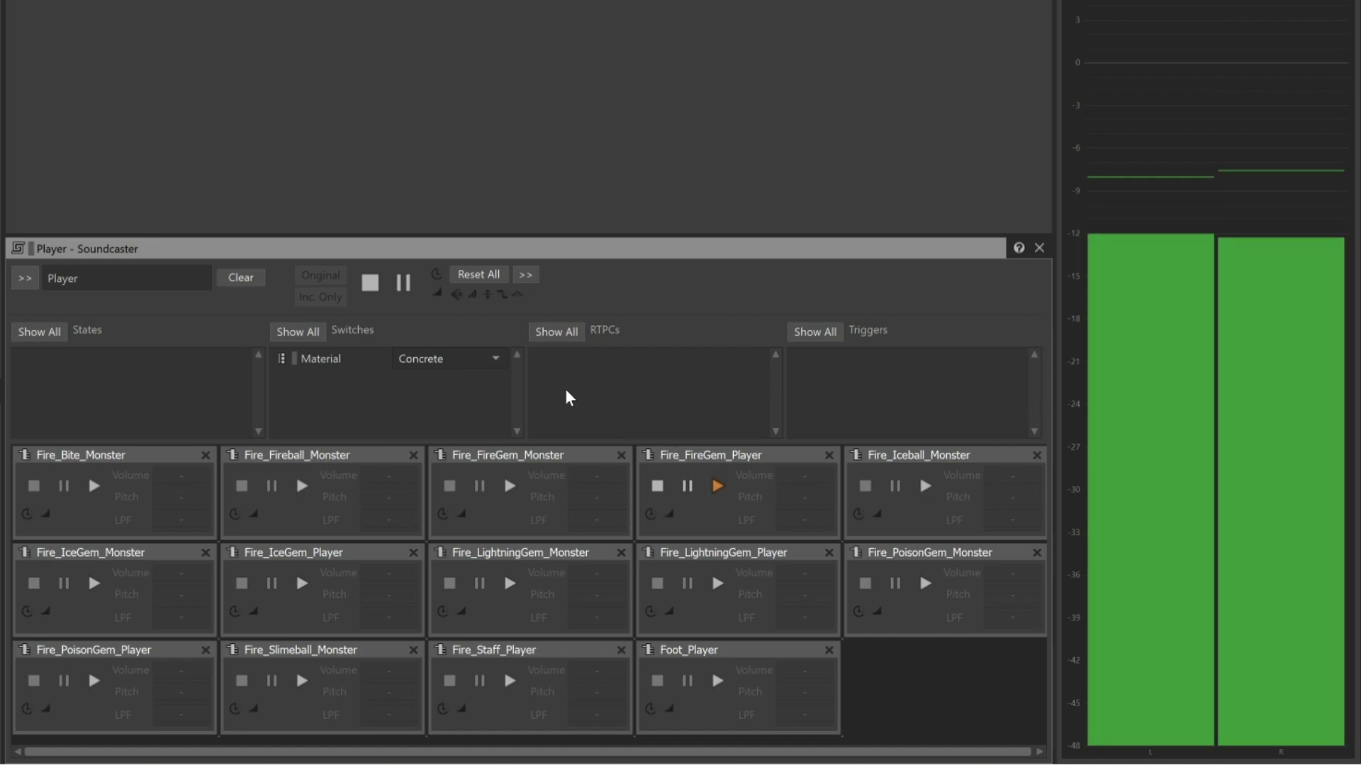
left_click(374, 293)
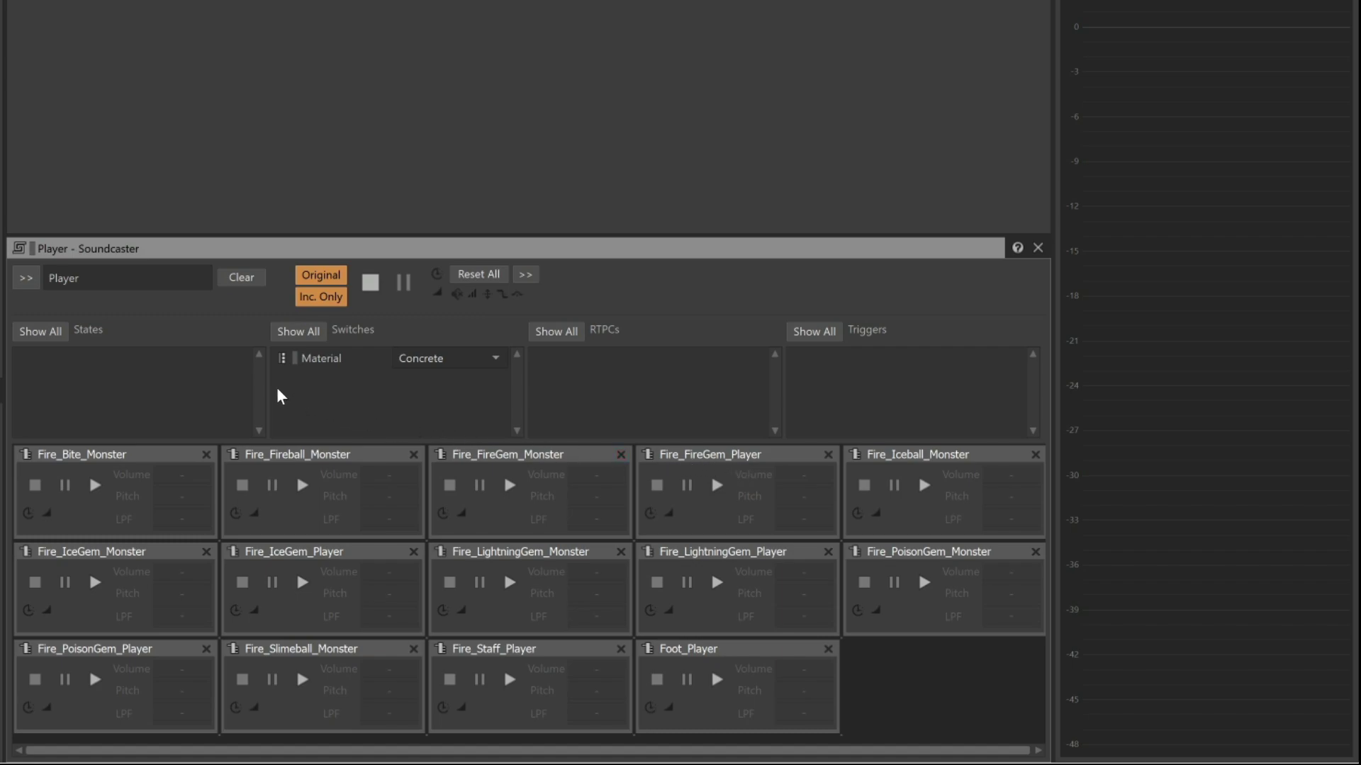
Step: Create another Soundcaster session named Fire Gem in the Default Work Unit
left_click(27, 278)
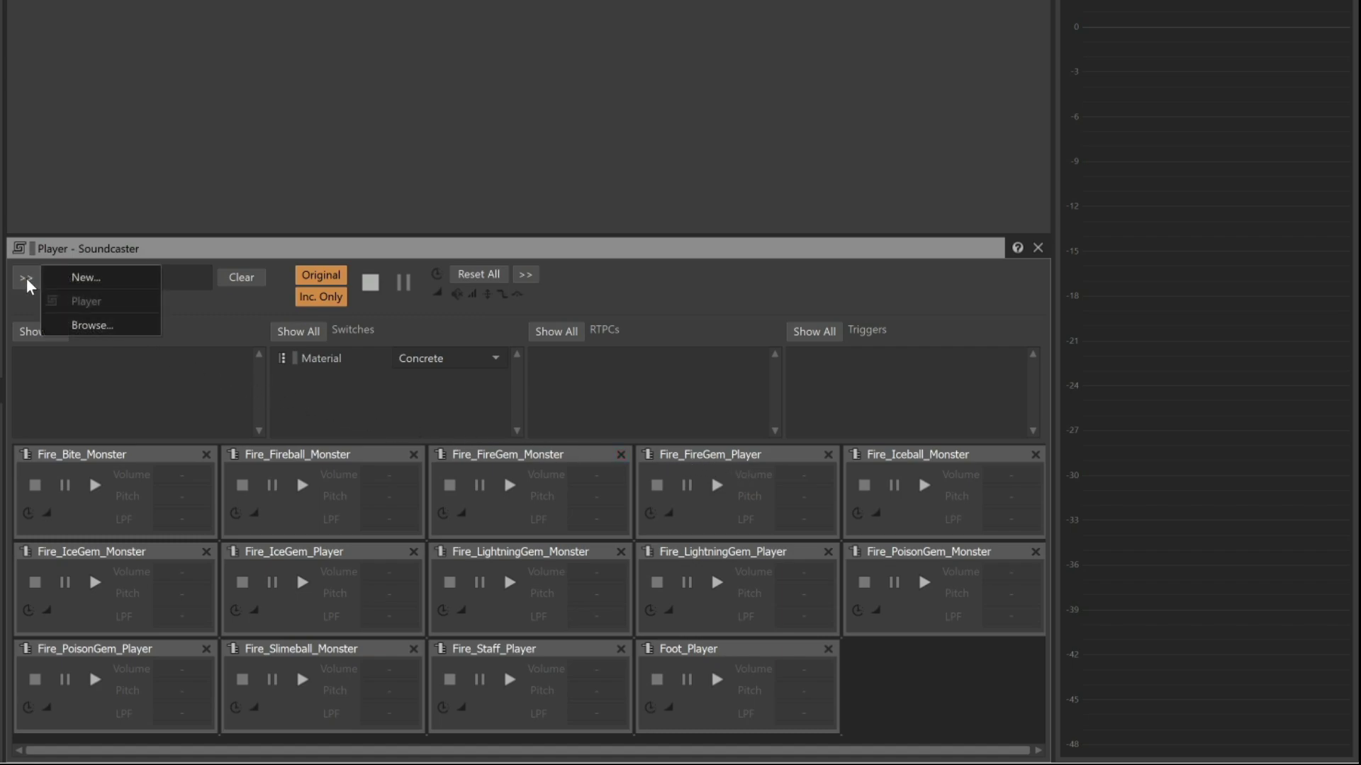
left_click(95, 278)
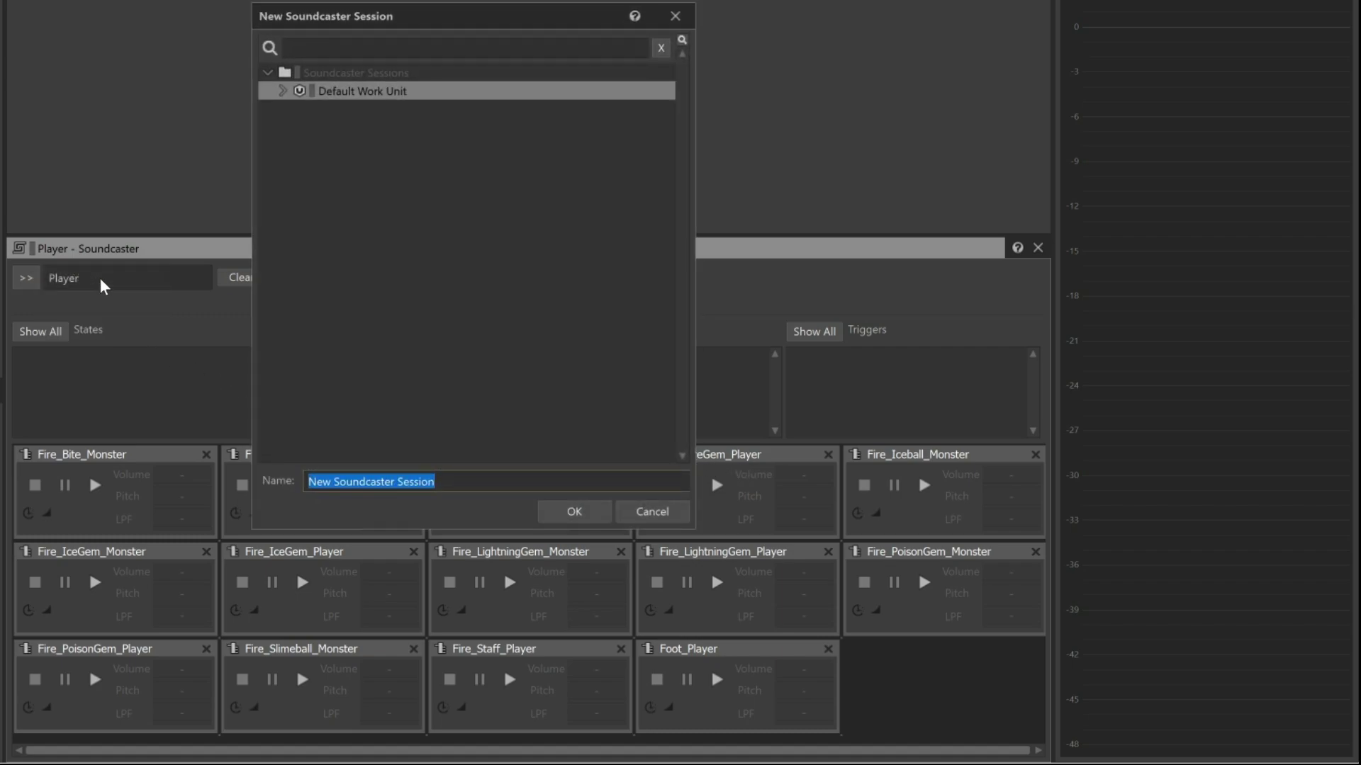
type("Fire Gem")
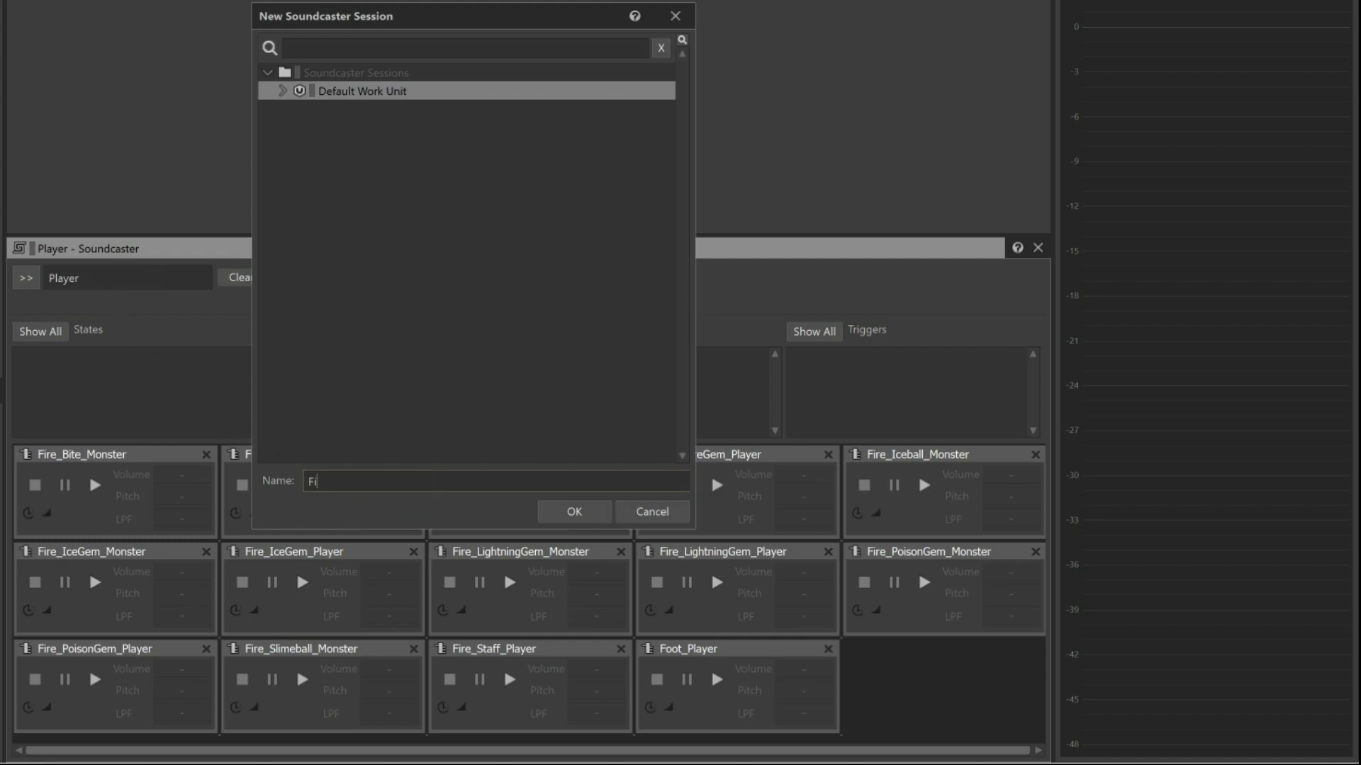
left_click(577, 515)
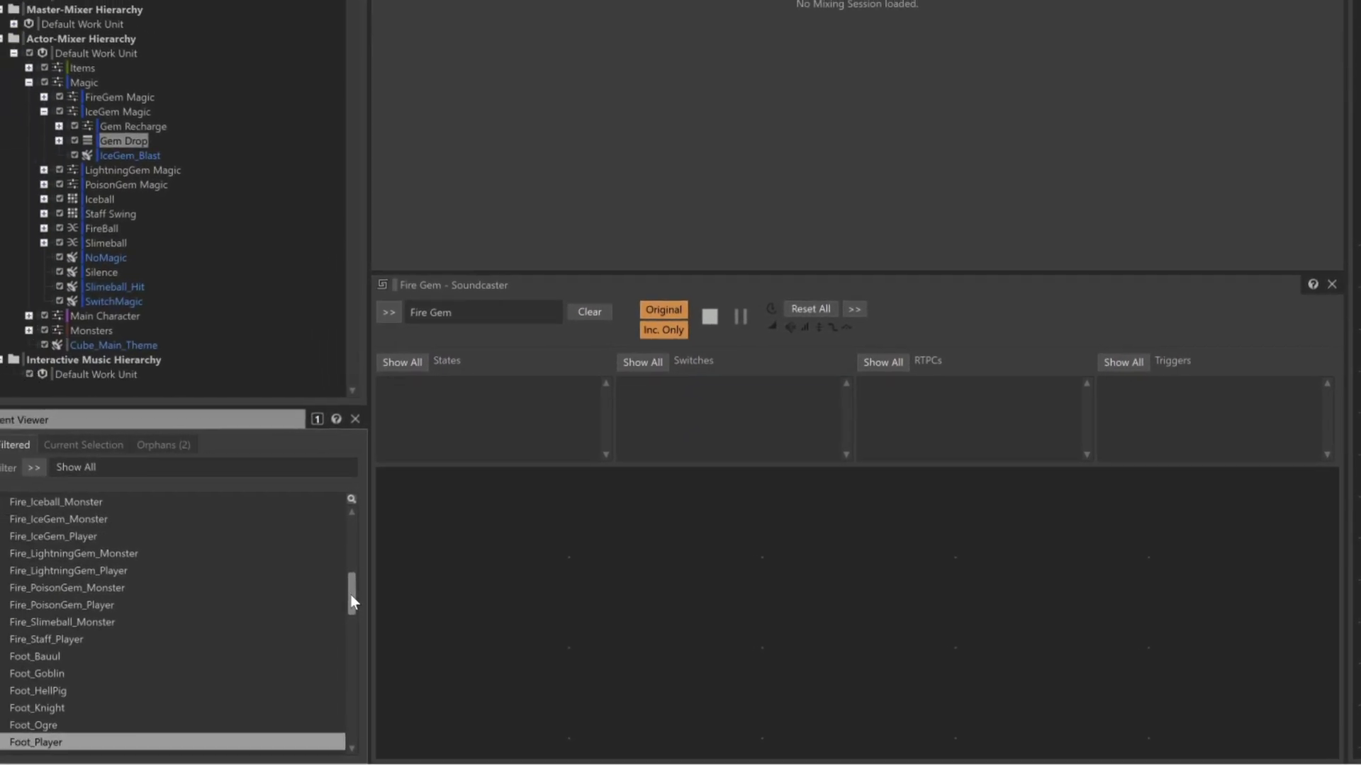
Step: Add the Fire_FireGem_Player event and the nested FireGem Blast, FireGem Explode and FireGem_Flight objects to the Fire Gem session
left_click_drag(108, 506, 475, 521)
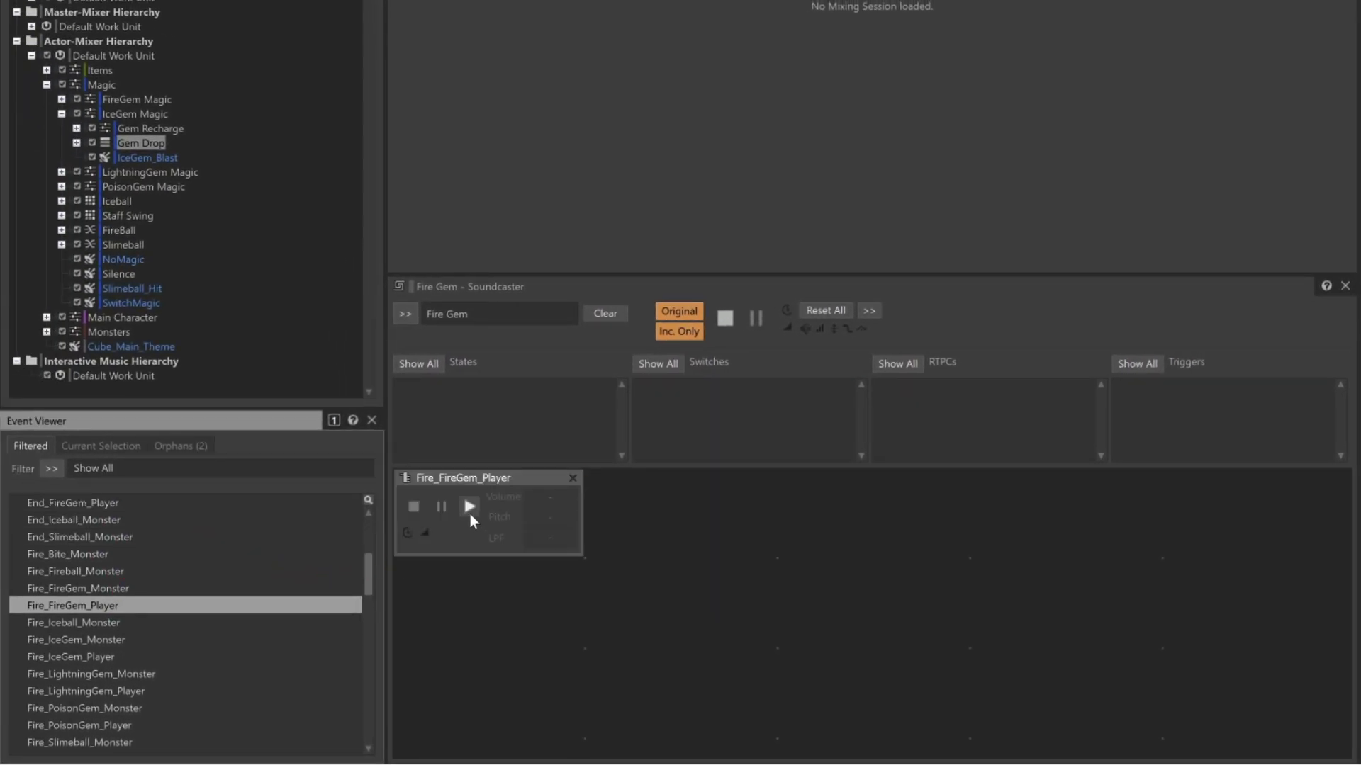
left_click(62, 100)
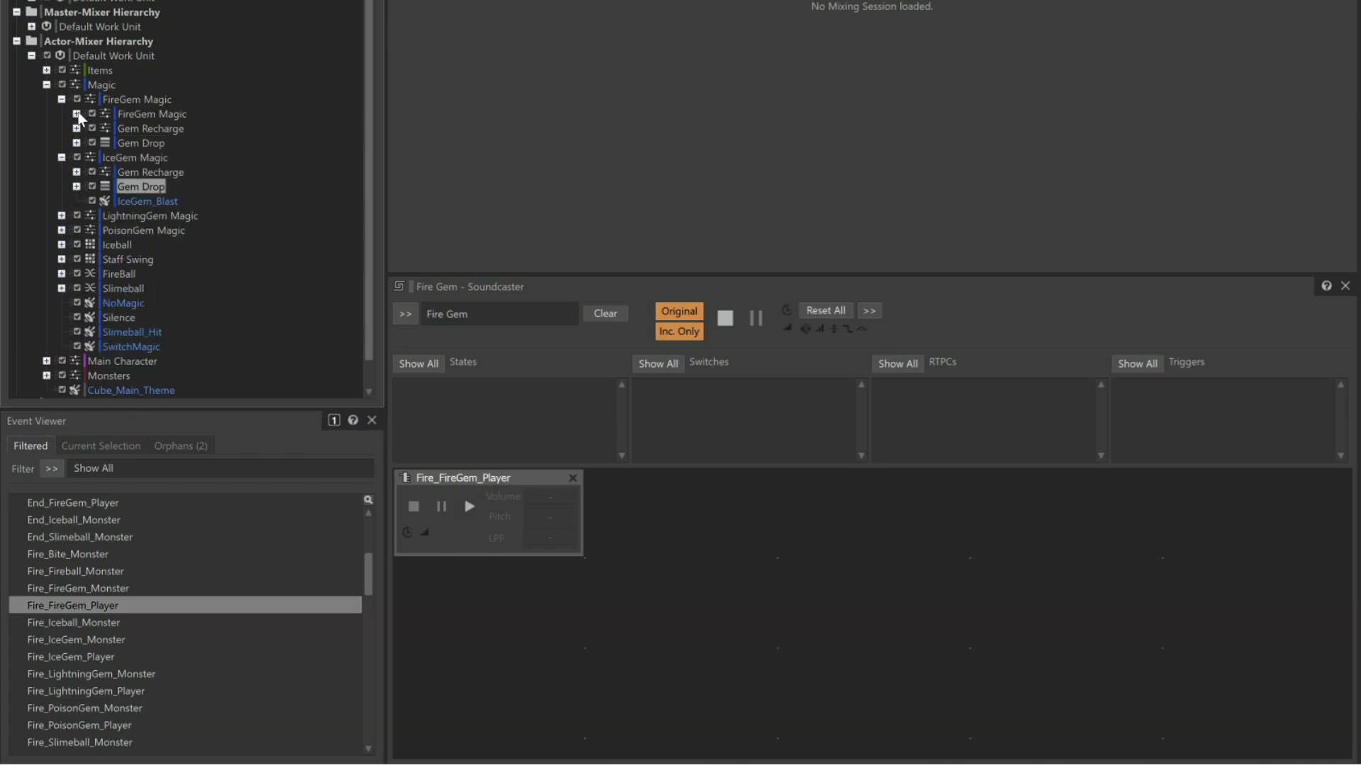
left_click(77, 114)
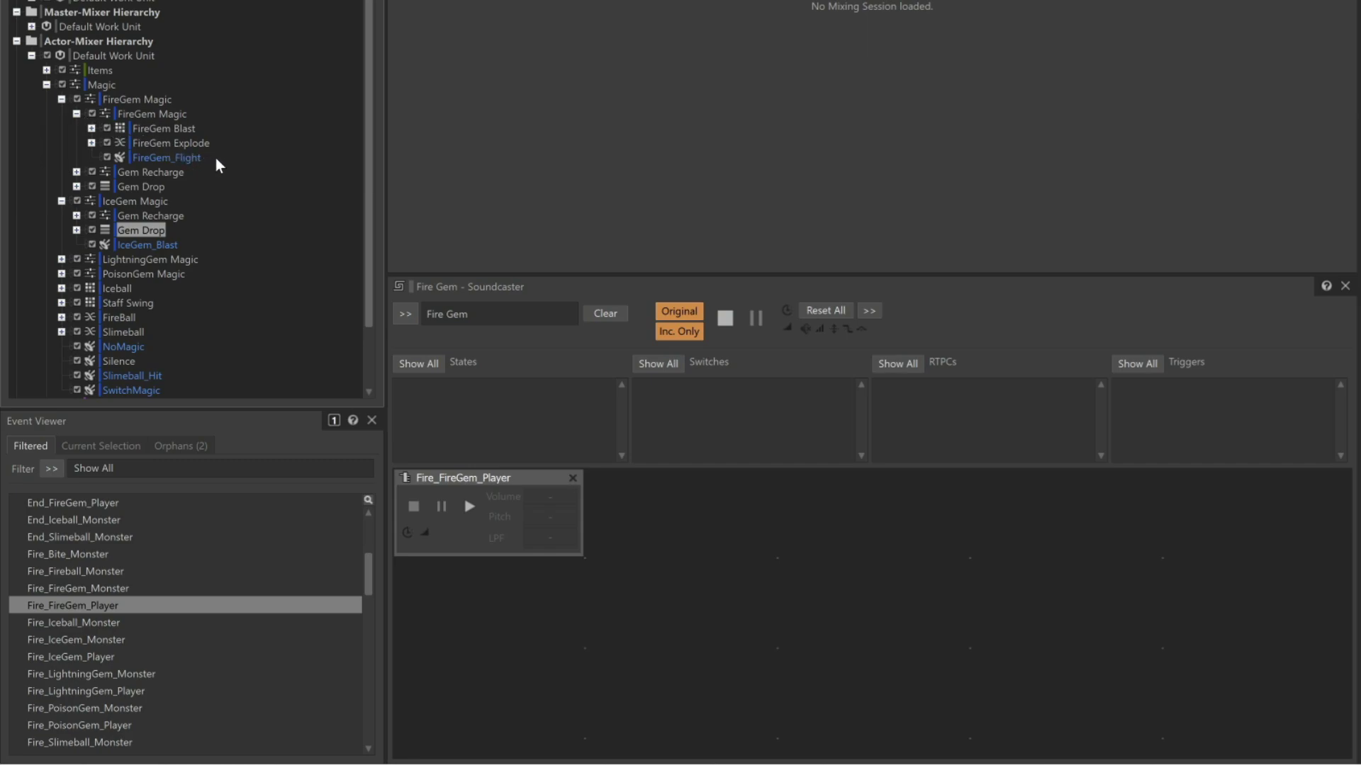
left_click_drag(216, 159, 550, 483)
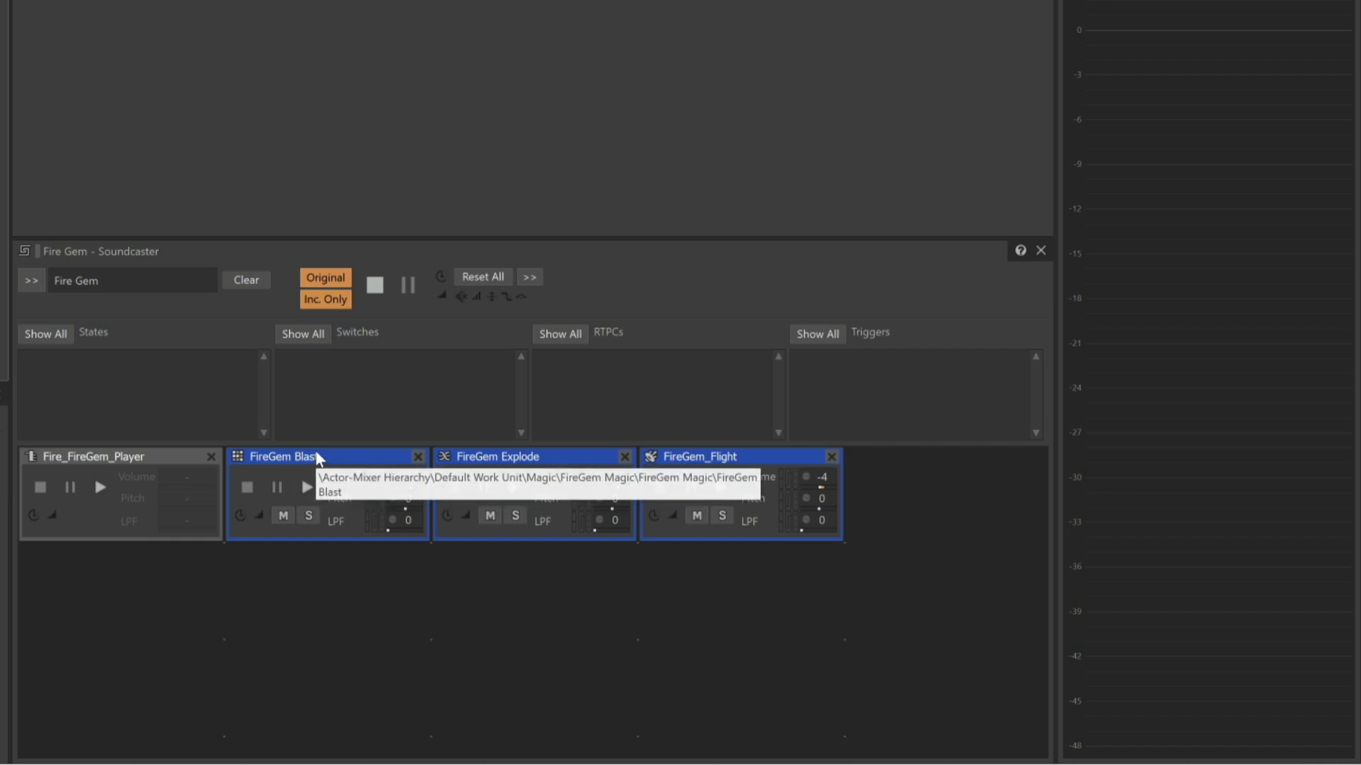
Step: Arrange the three object modules in a row beneath Fire_FireGem_Player in the order FireGem Blast, FireGem_Flight, FireGem Explode
left_click_drag(297, 492, 150, 569)
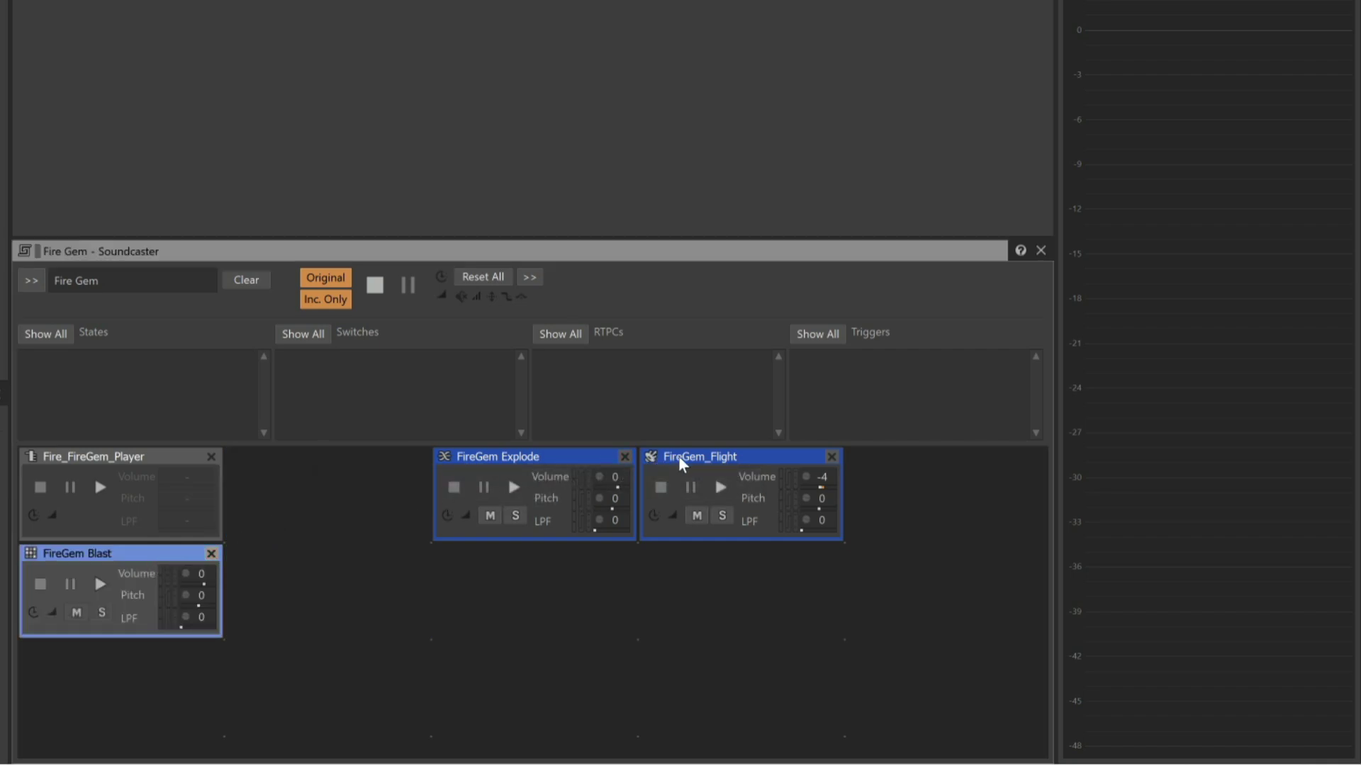
left_click_drag(678, 456, 409, 530)
left_click_drag(534, 457, 533, 533)
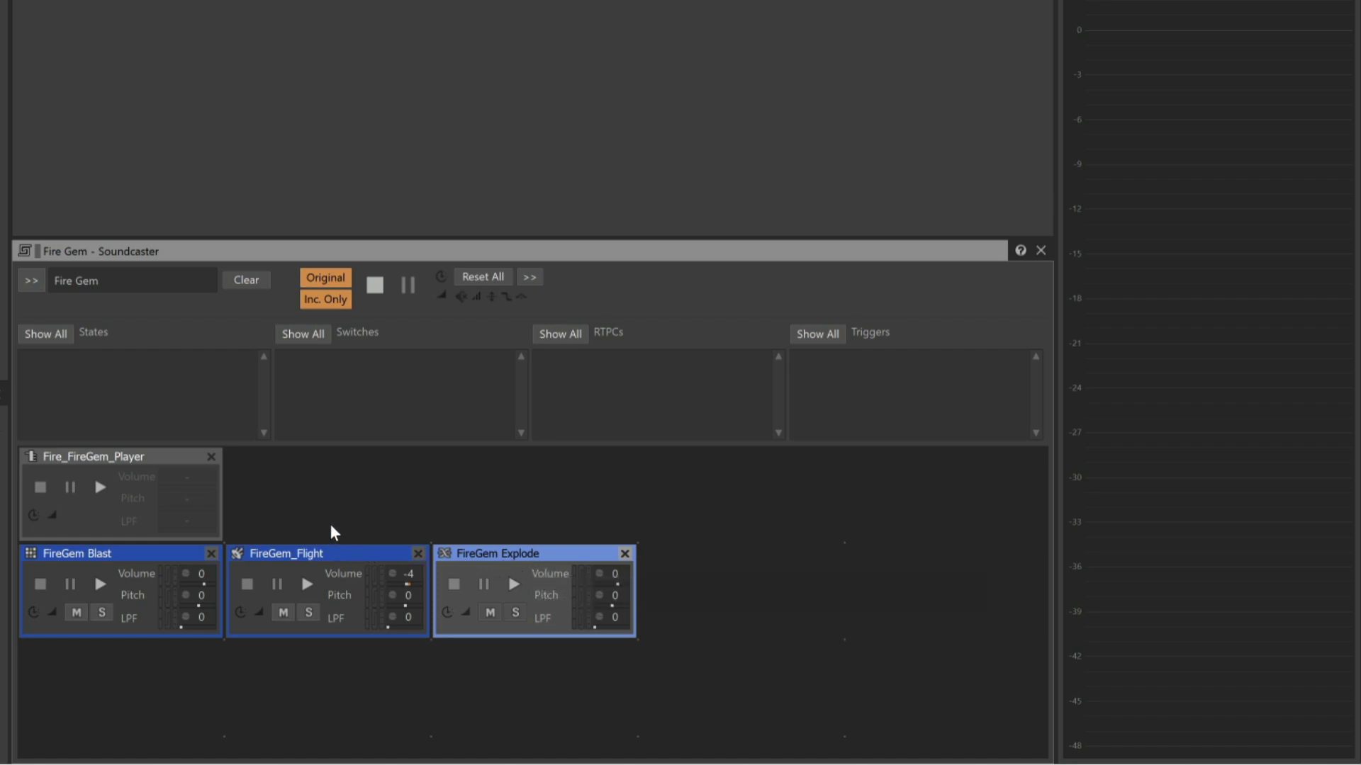
Step: Play and stop the Fire_FireGem_Player event, and audition FireGem Blast on its own
left_click(101, 489)
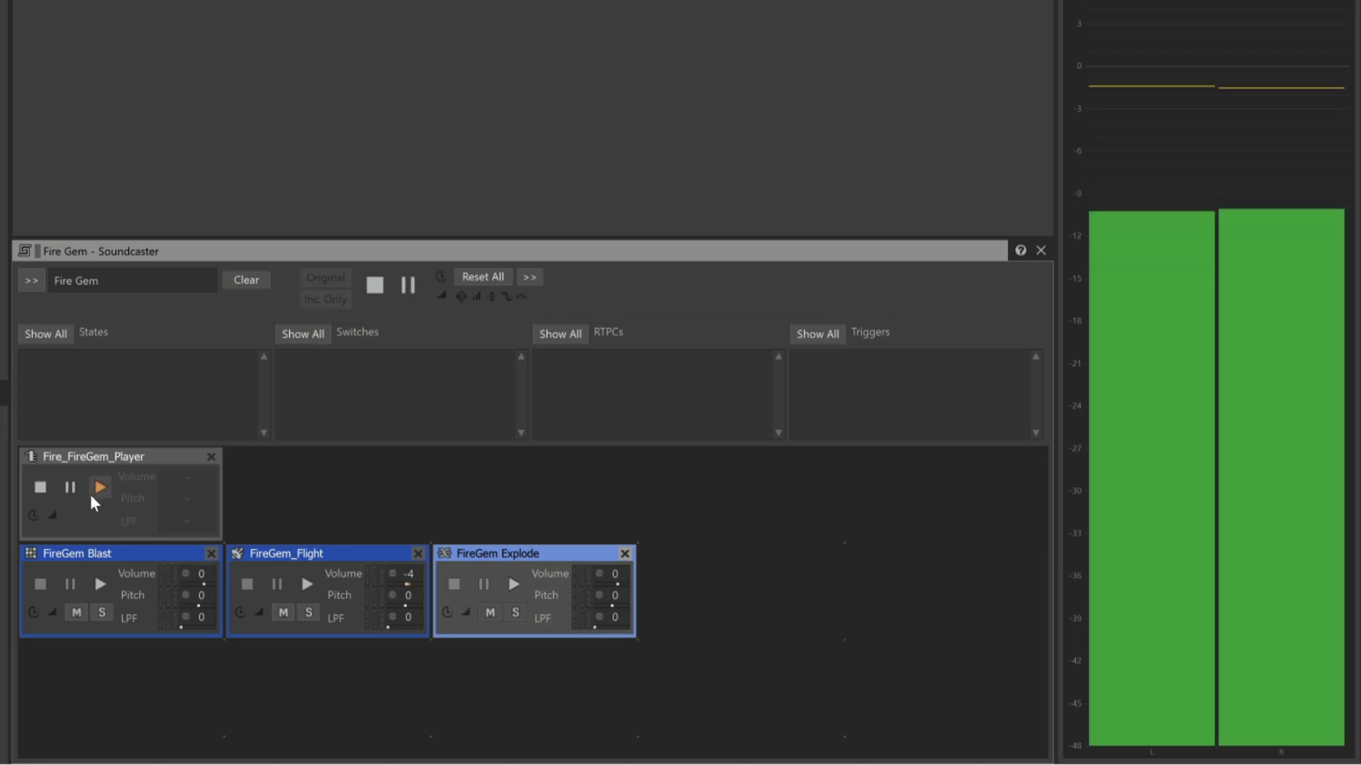
left_click(41, 487)
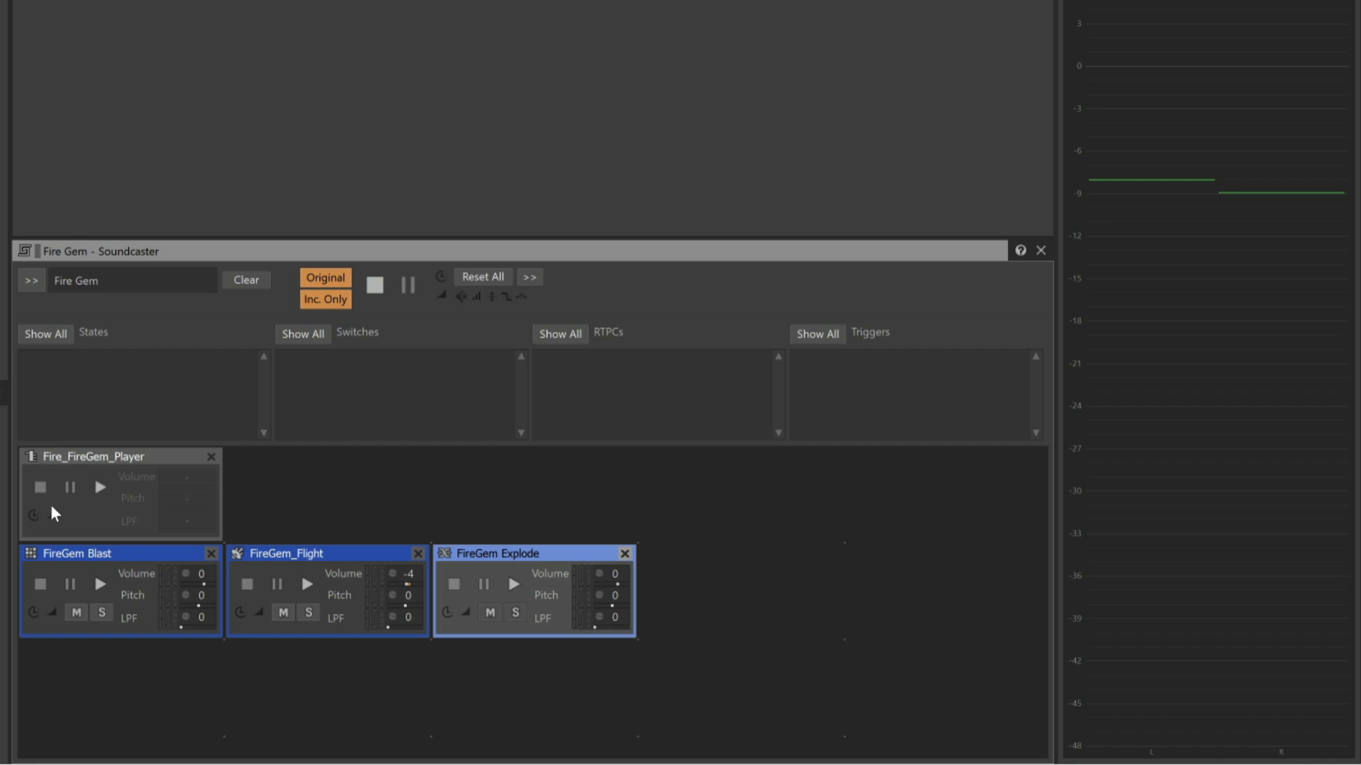
left_click(100, 584)
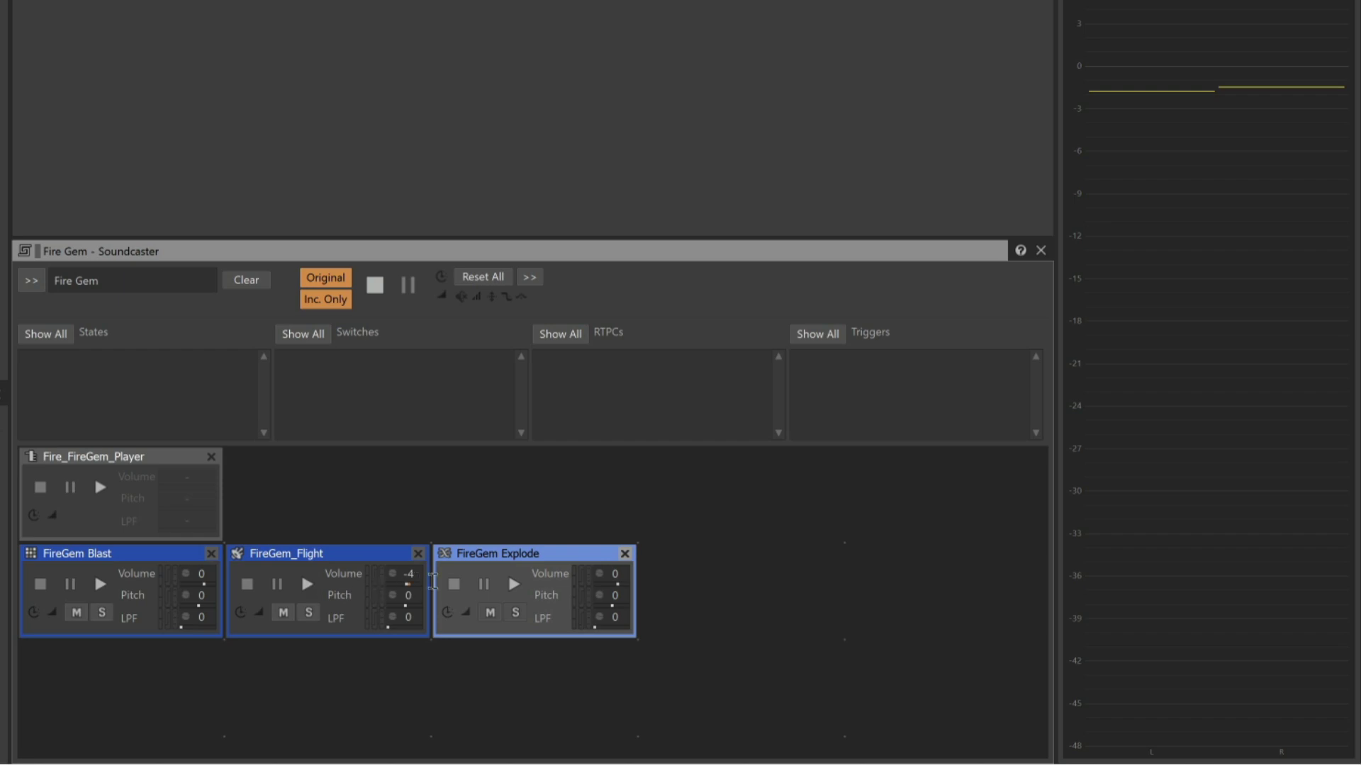
Step: Audition FireGem Explode and FireGem_Flight together, and stop the FireGem_Flight playback
left_click(513, 583)
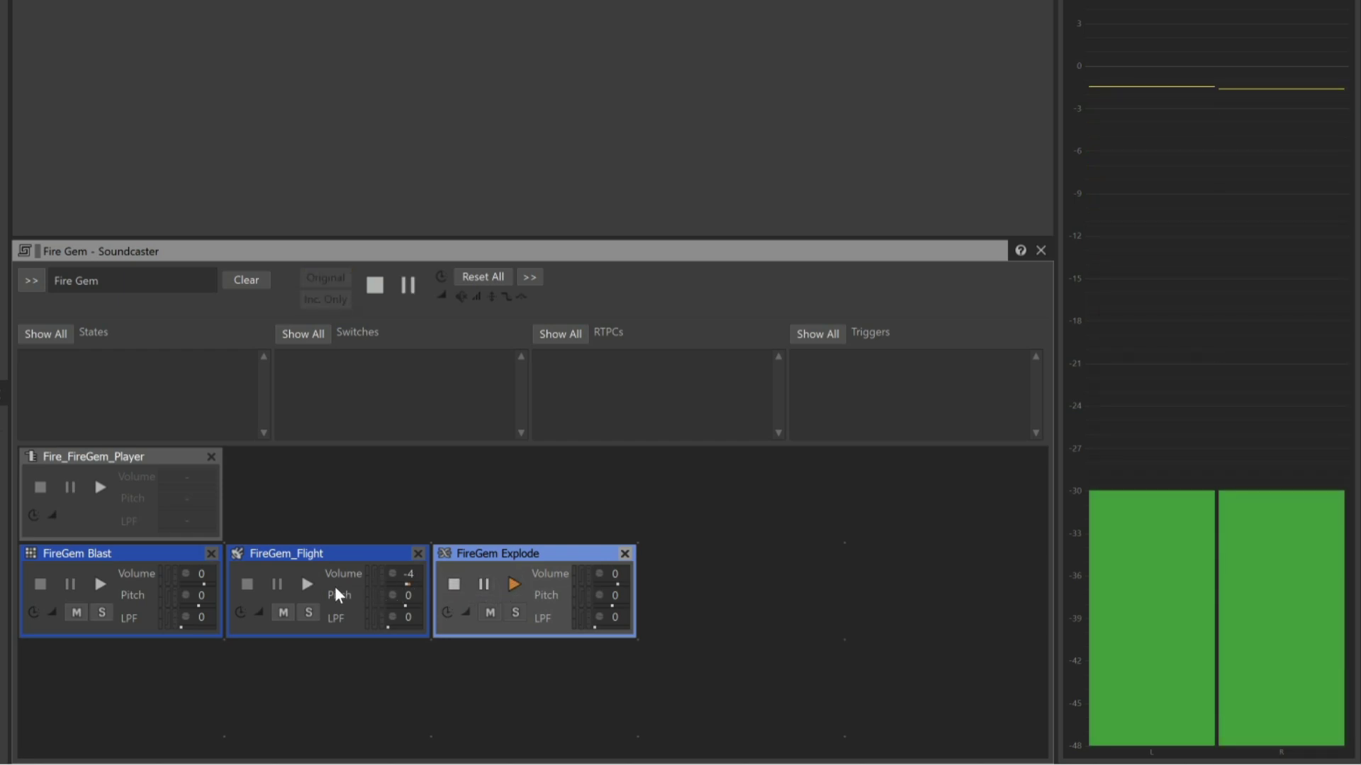
left_click(306, 584)
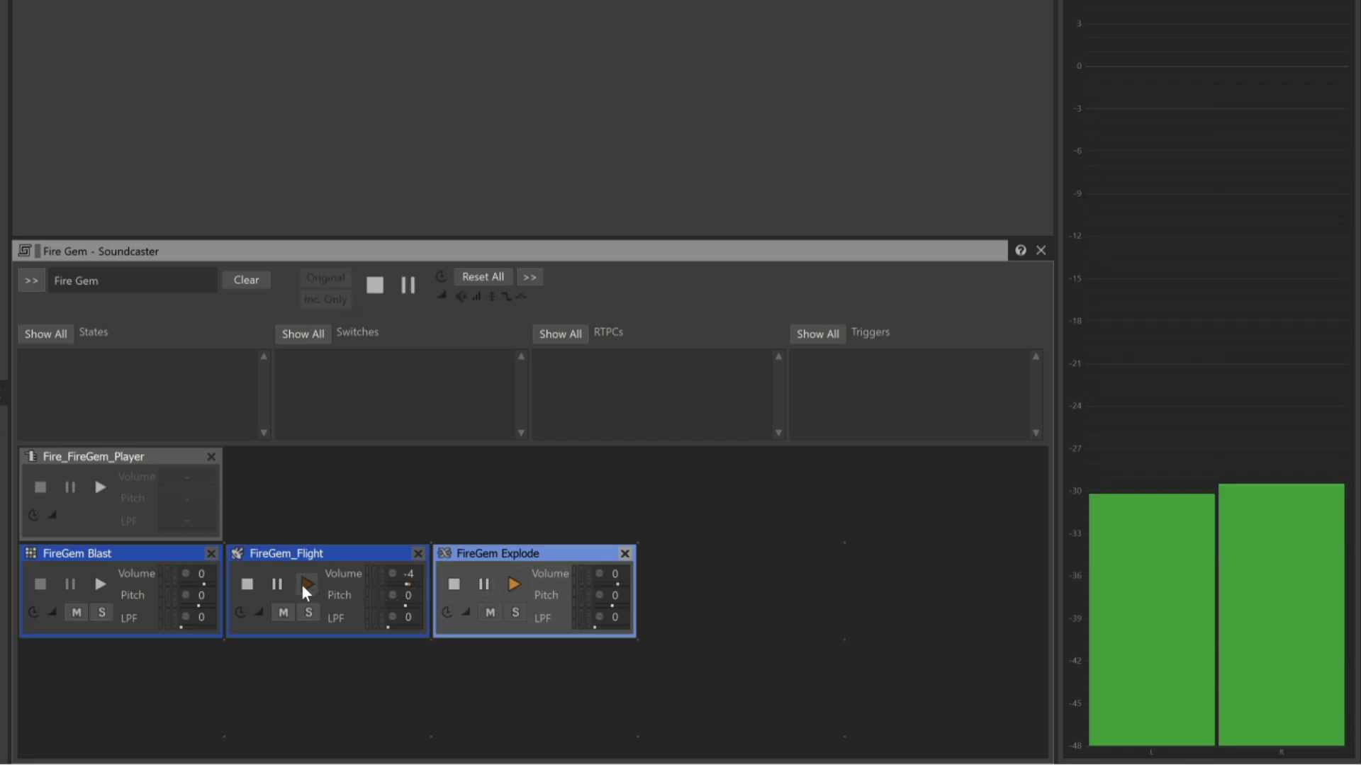
left_click(248, 585)
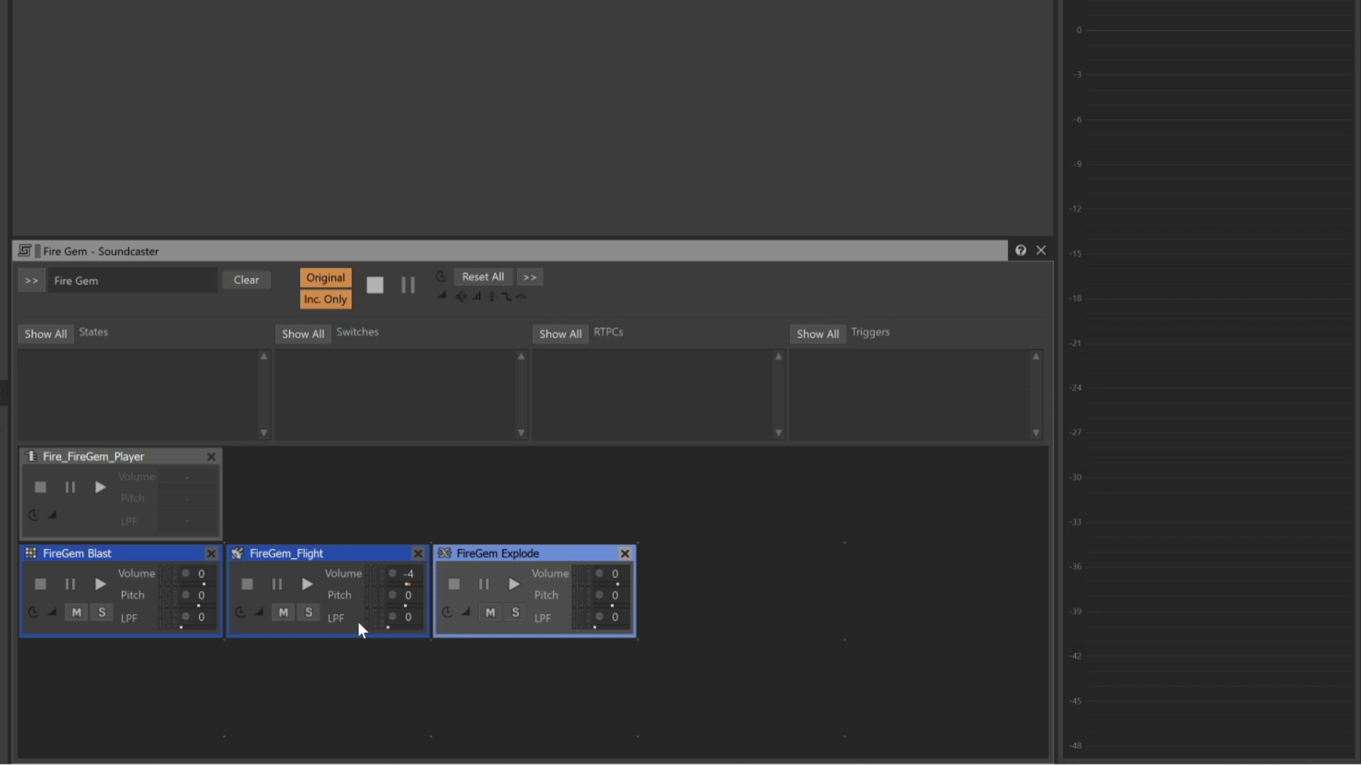
Step: Set the FireGem_Flight volume to -8, and play and stop the Fire_FireGem_Player event to hear the new balance
double_click(407, 574)
type("-8")
key("BackSpace")
key("BackSpace")
key("BackSpace")
type("-8")
left_click(103, 490)
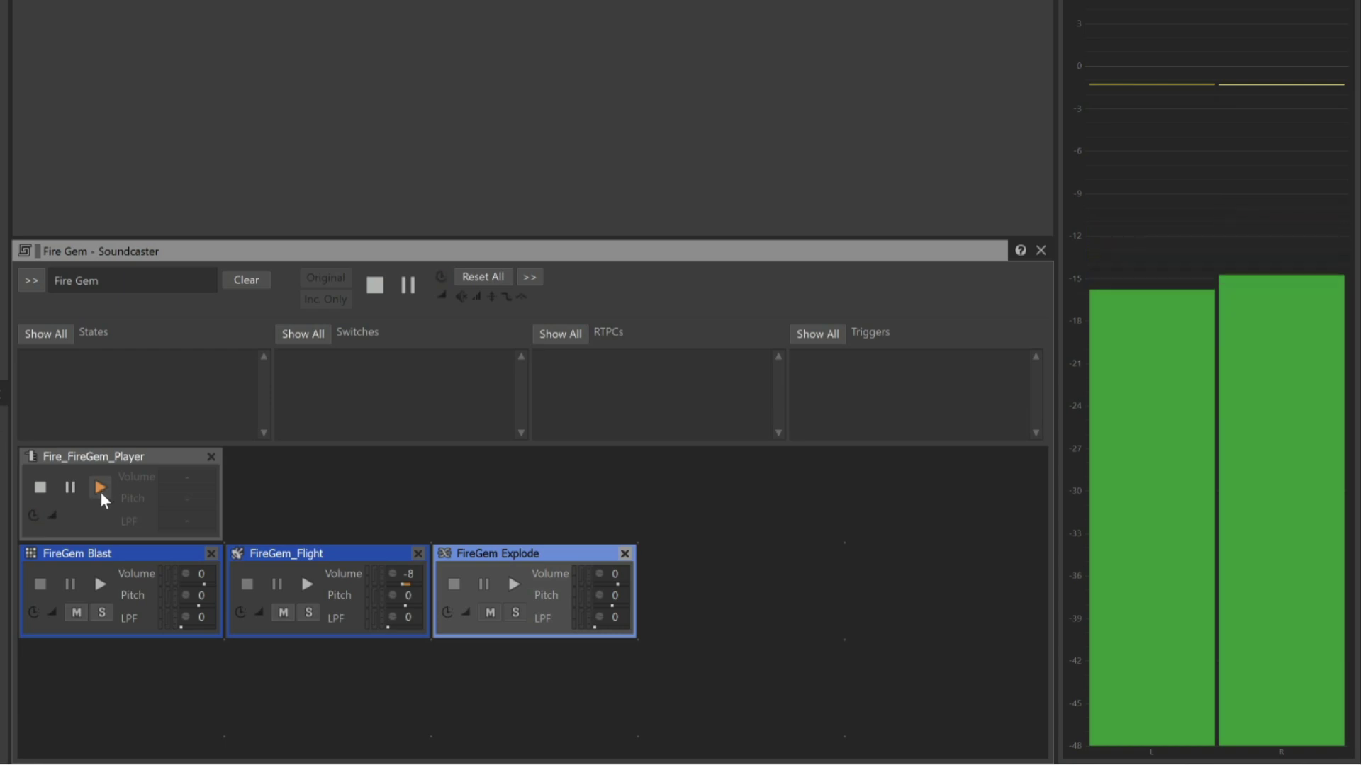
left_click(43, 494)
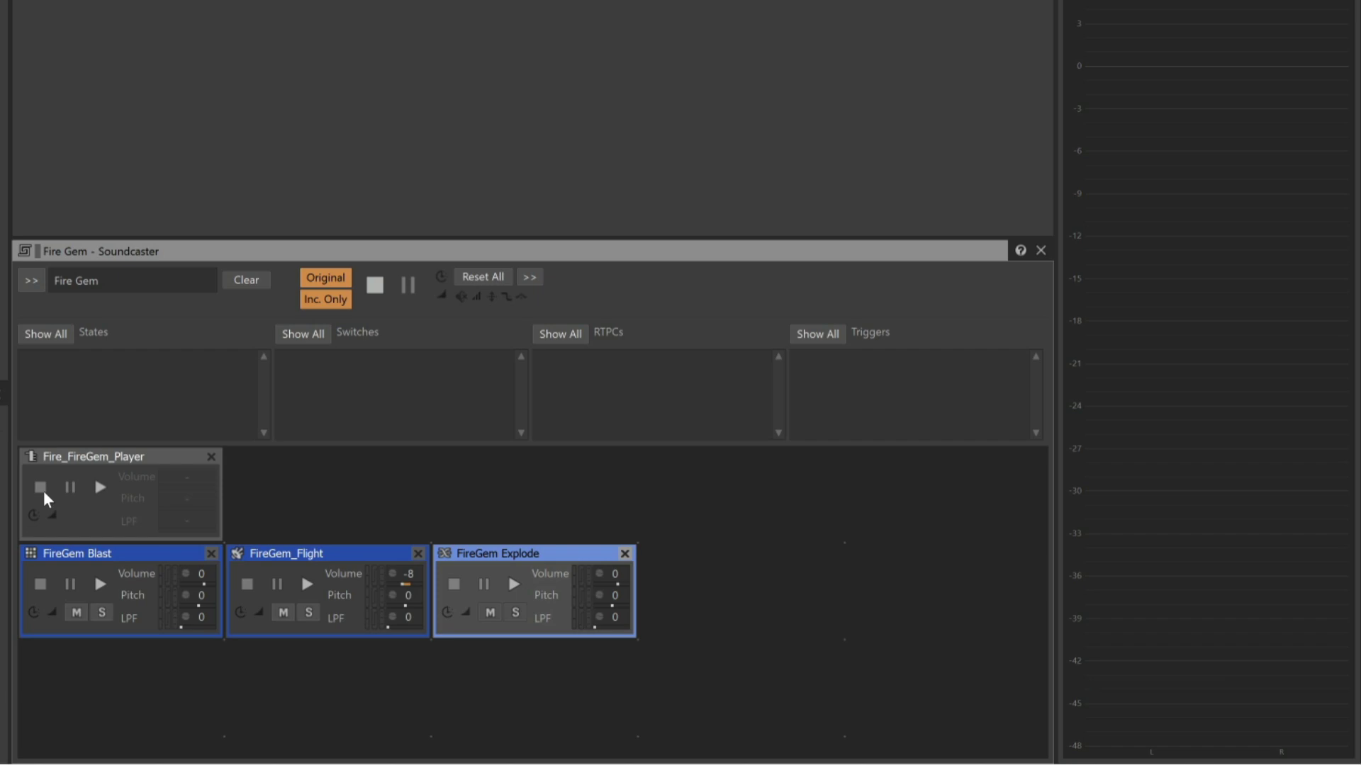
Step: Switch the Soundcaster from the Fire Gem session to the Player session
left_click(32, 280)
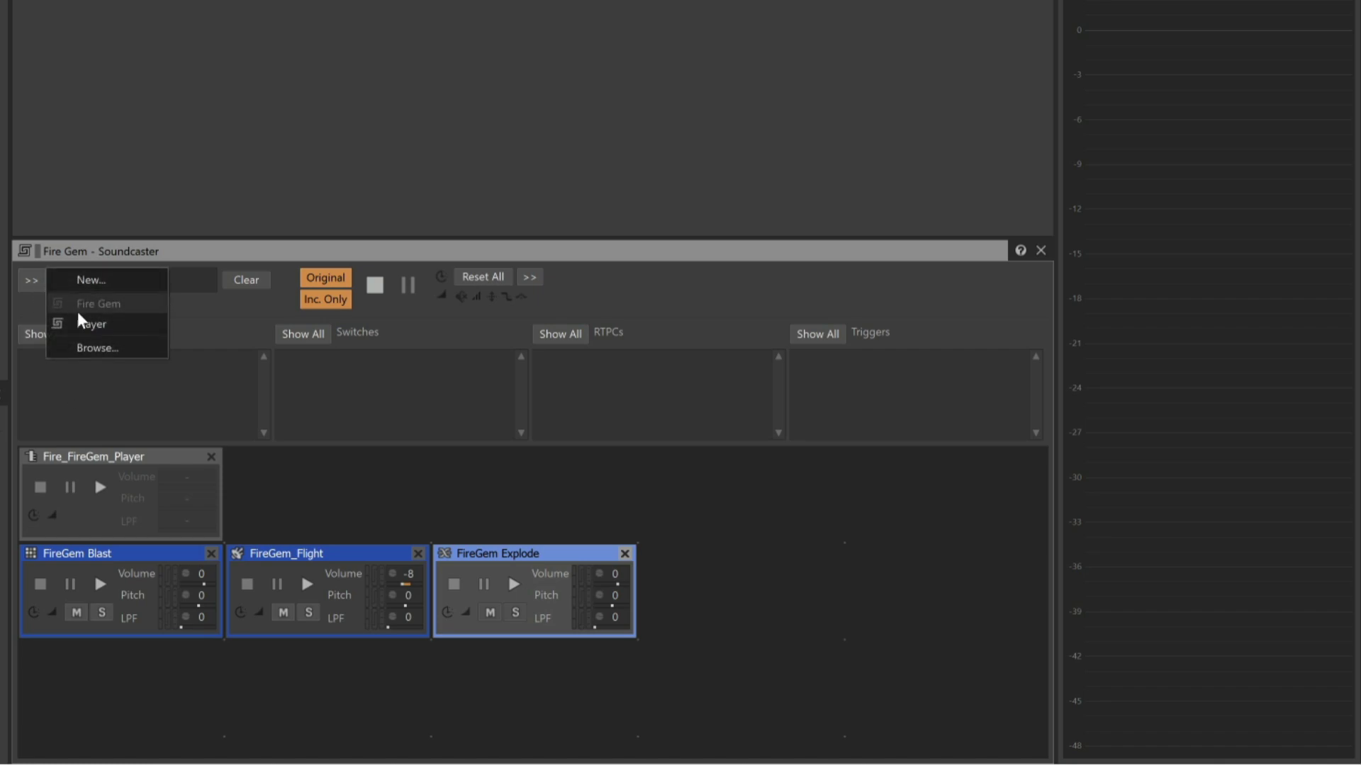
left_click(88, 326)
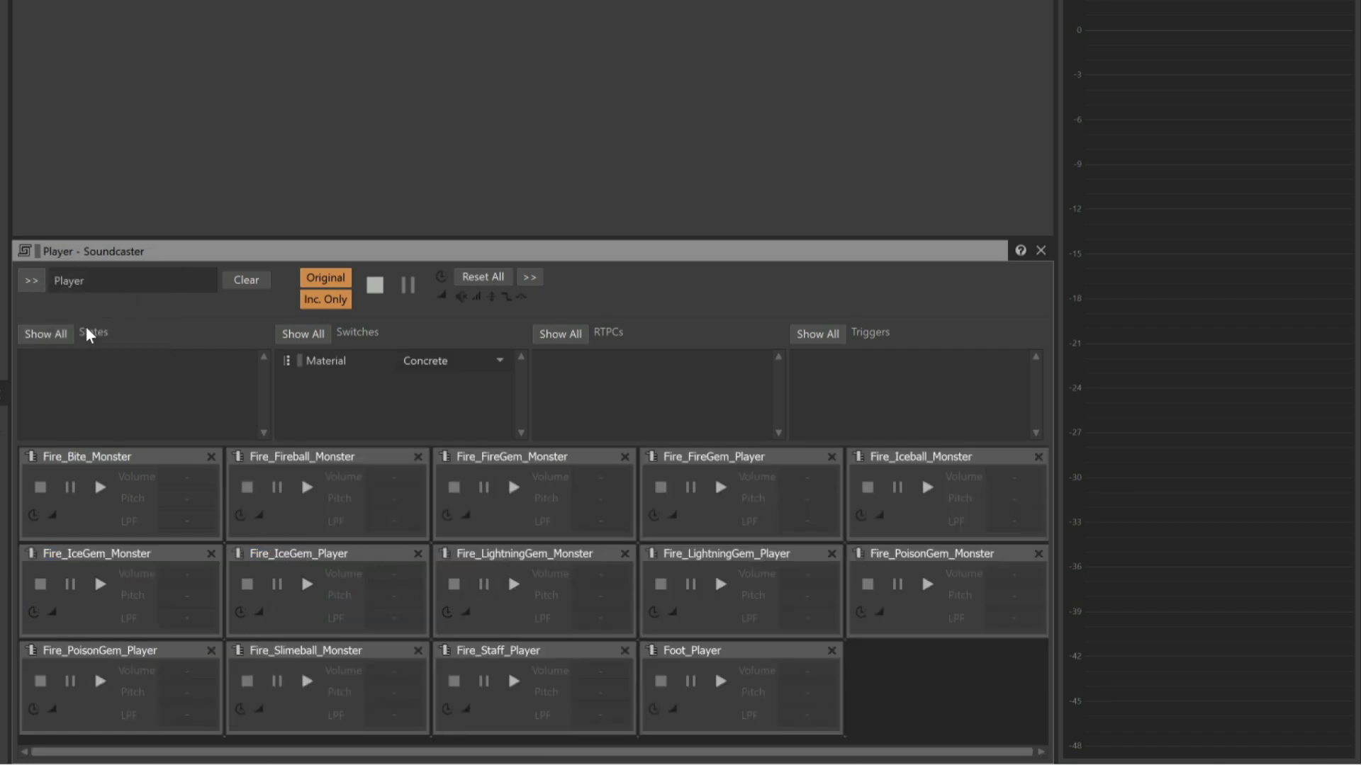